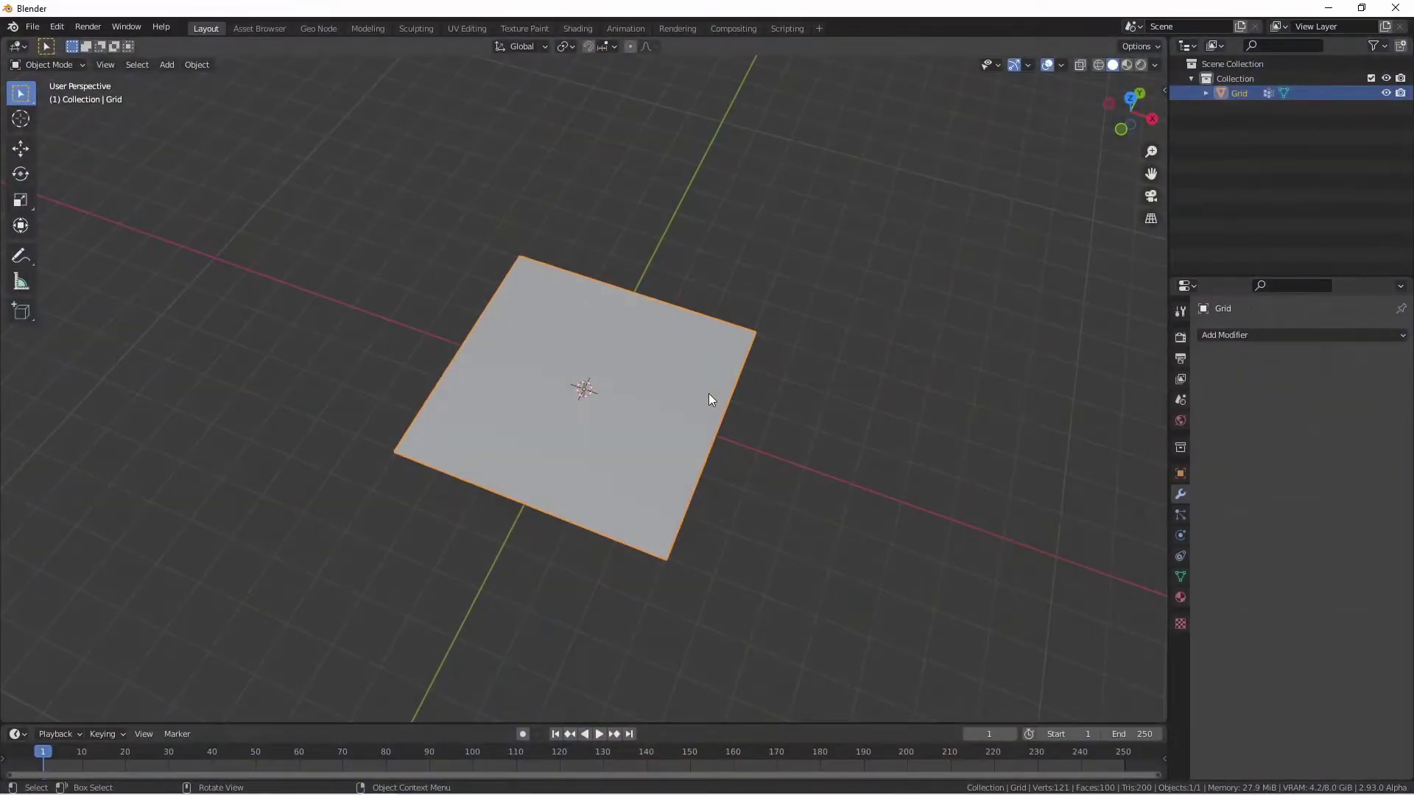
# Add a Wireframe modifier to the flat grid object.
pyautogui.press('Tab')
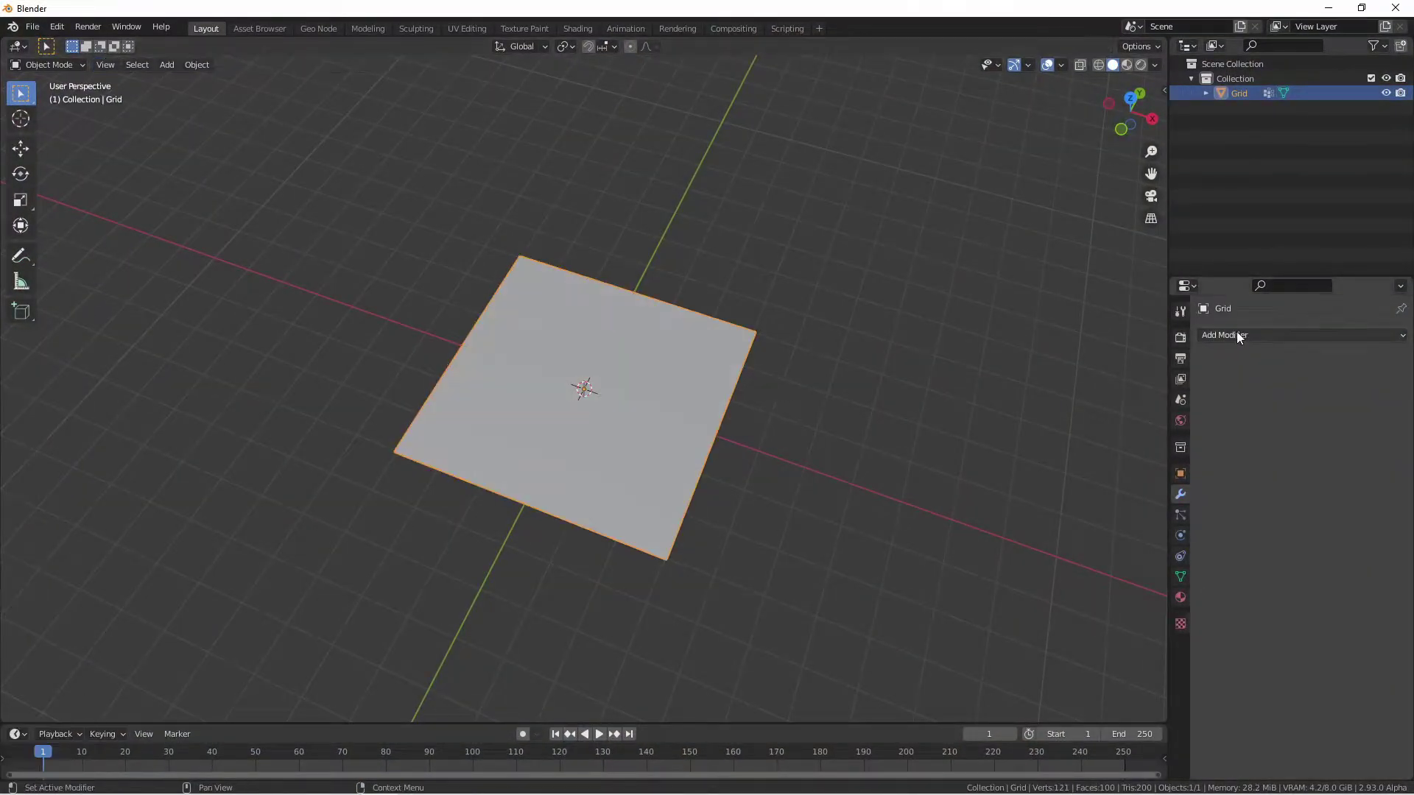
pyautogui.click(1237, 337)
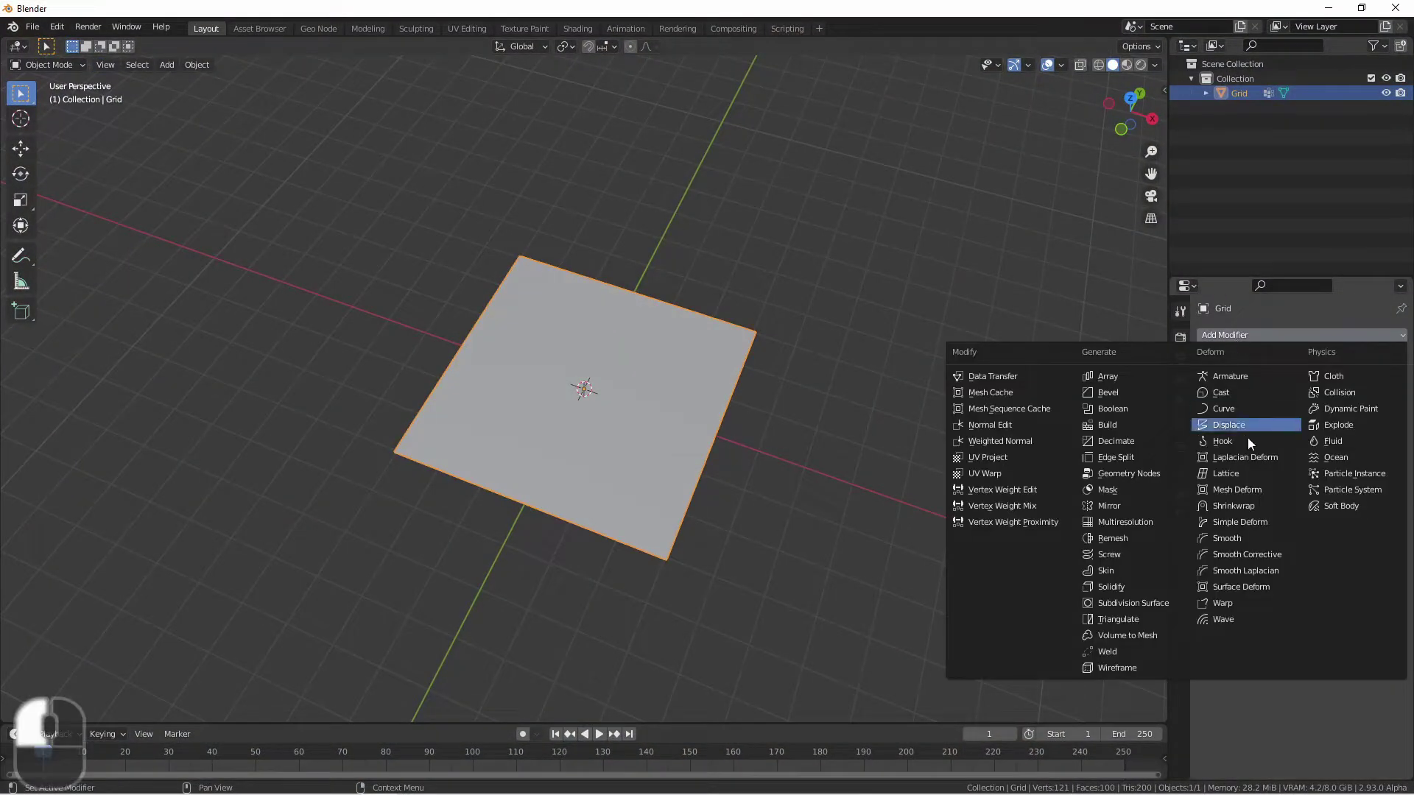
pyautogui.click(1135, 667)
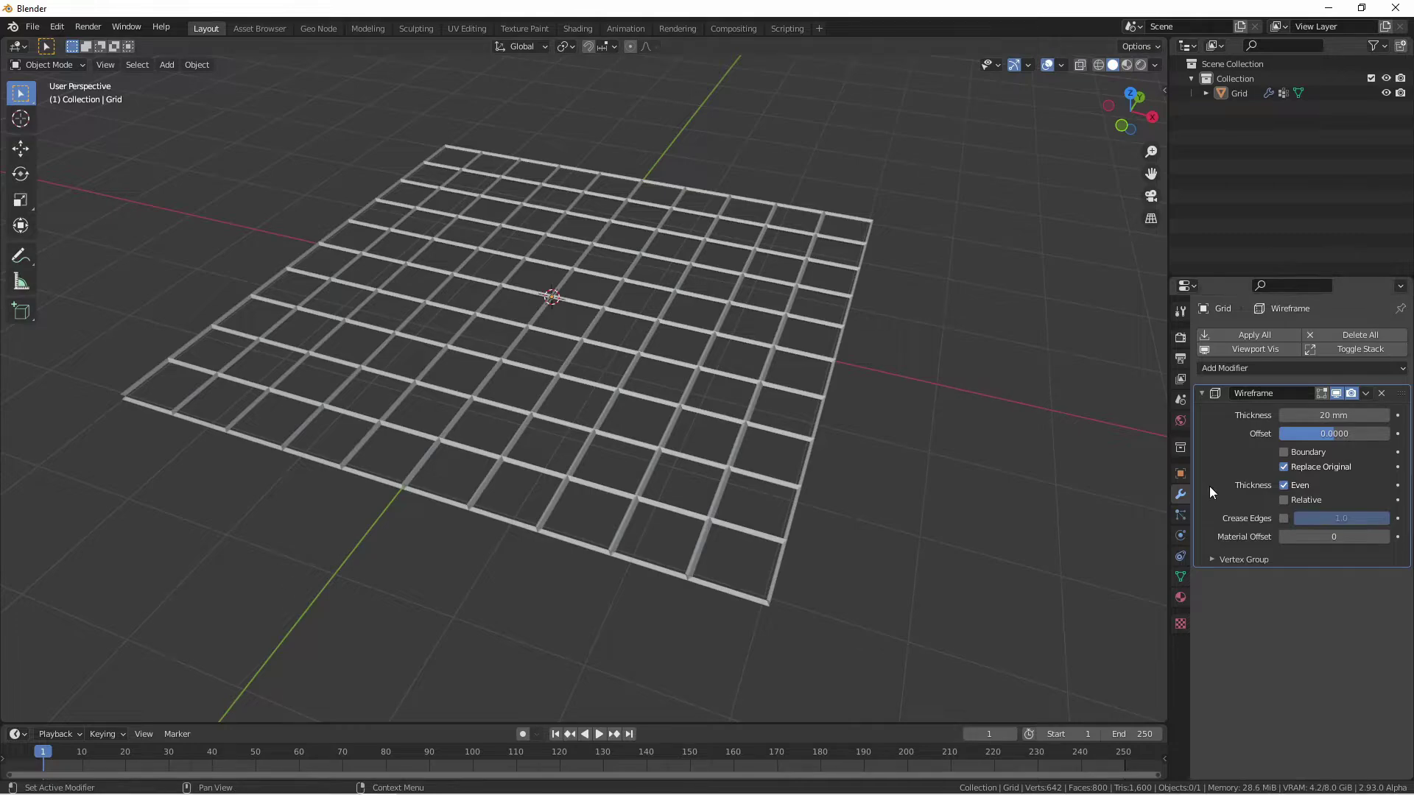
# Set the Wireframe thickness to 35.8 mm and try an offset of 1.0000 before restoring it to 0.0000.
pyautogui.moveTo(1332, 415)
pyautogui.mouseDown()
pyautogui.moveTo(1376, 415)
pyautogui.moveTo(1336, 432)
pyautogui.moveTo(1384, 432)
pyautogui.moveTo(1333, 433)
pyautogui.mouseUp()
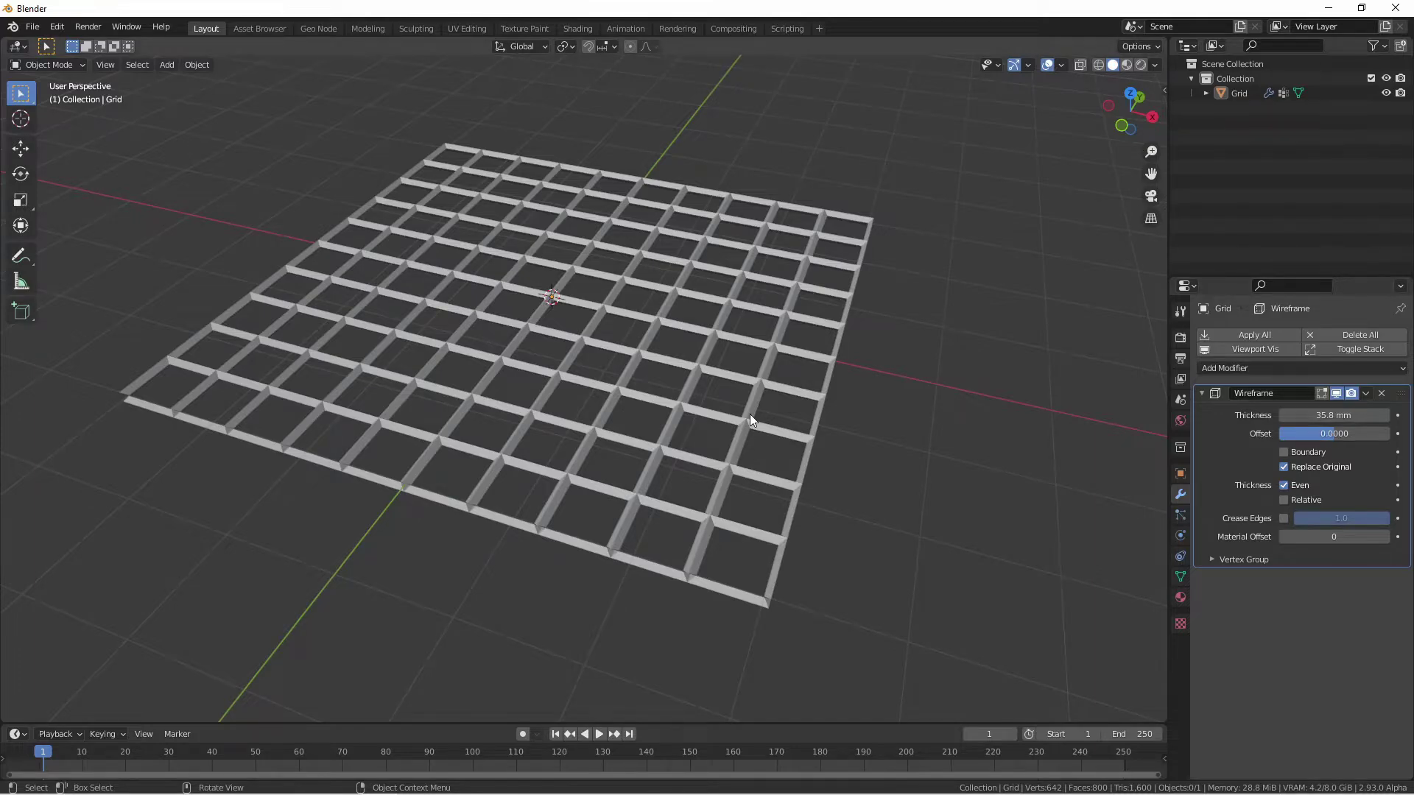
pyautogui.moveTo(1334, 434); pyautogui.dragTo(1340, 445)
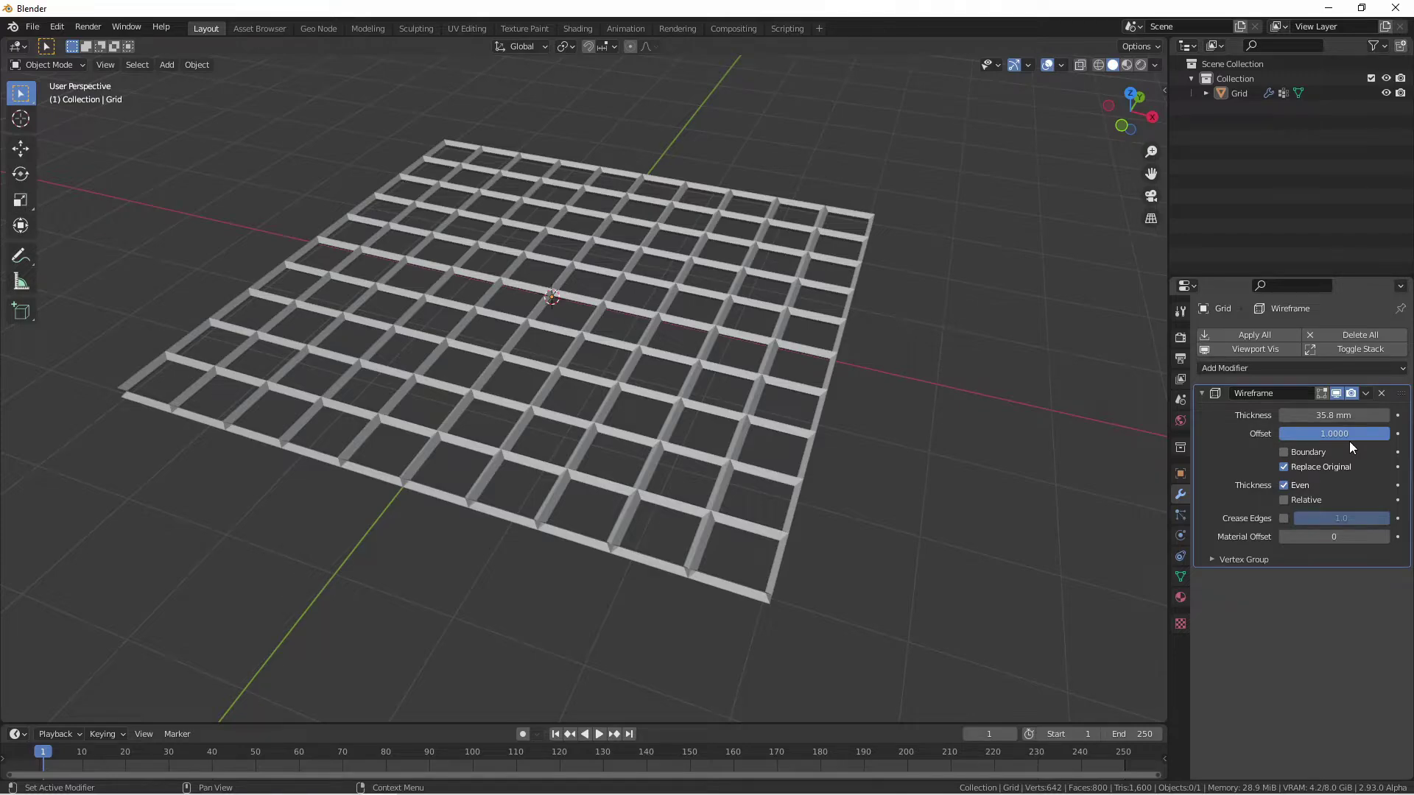
pyautogui.moveTo(1362, 435); pyautogui.dragTo(1285, 435)
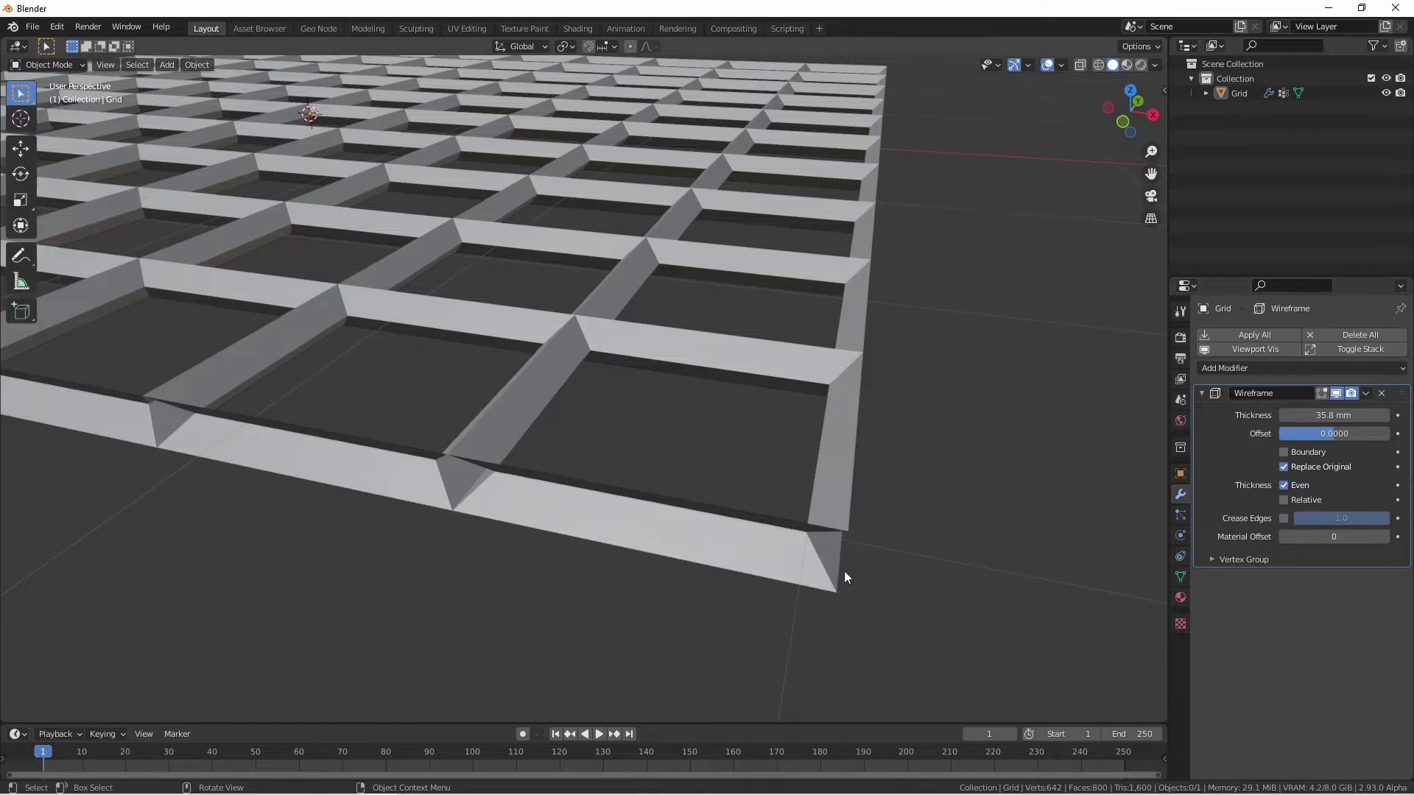
# Enable Boundary and disable Replace Original in the grid's Wireframe modifier.
pyautogui.click(1306, 453)
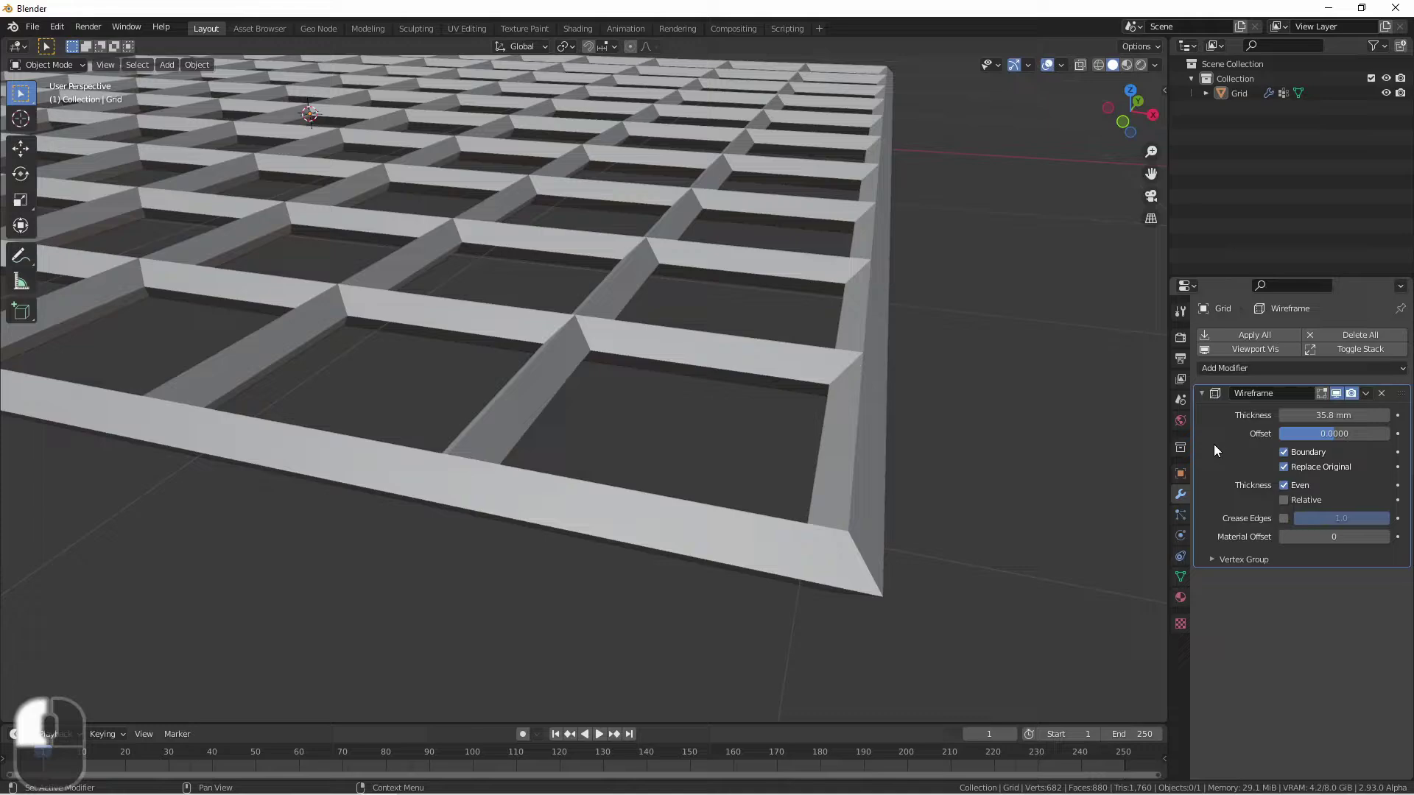
pyautogui.hotkey('shift', 'c')
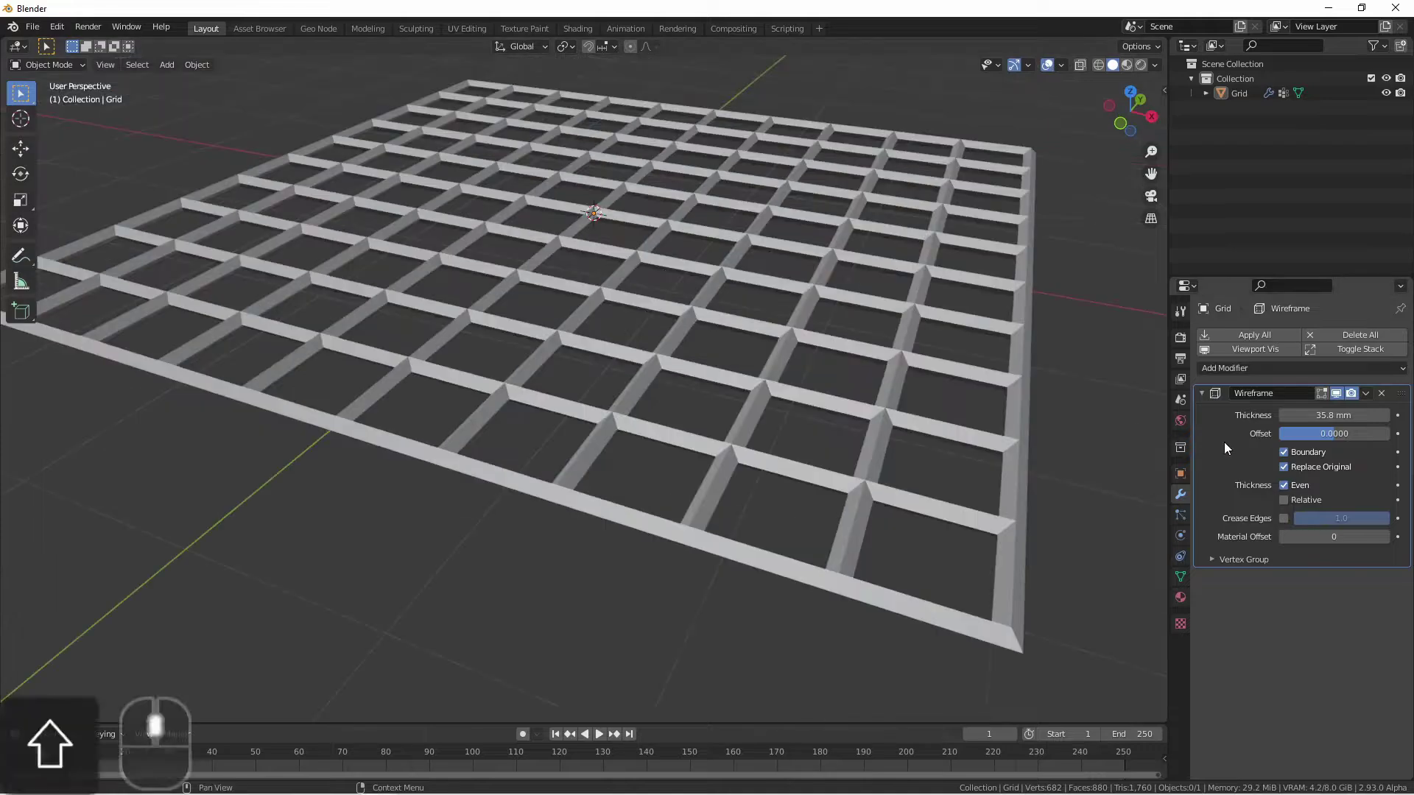
pyautogui.click(1308, 466)
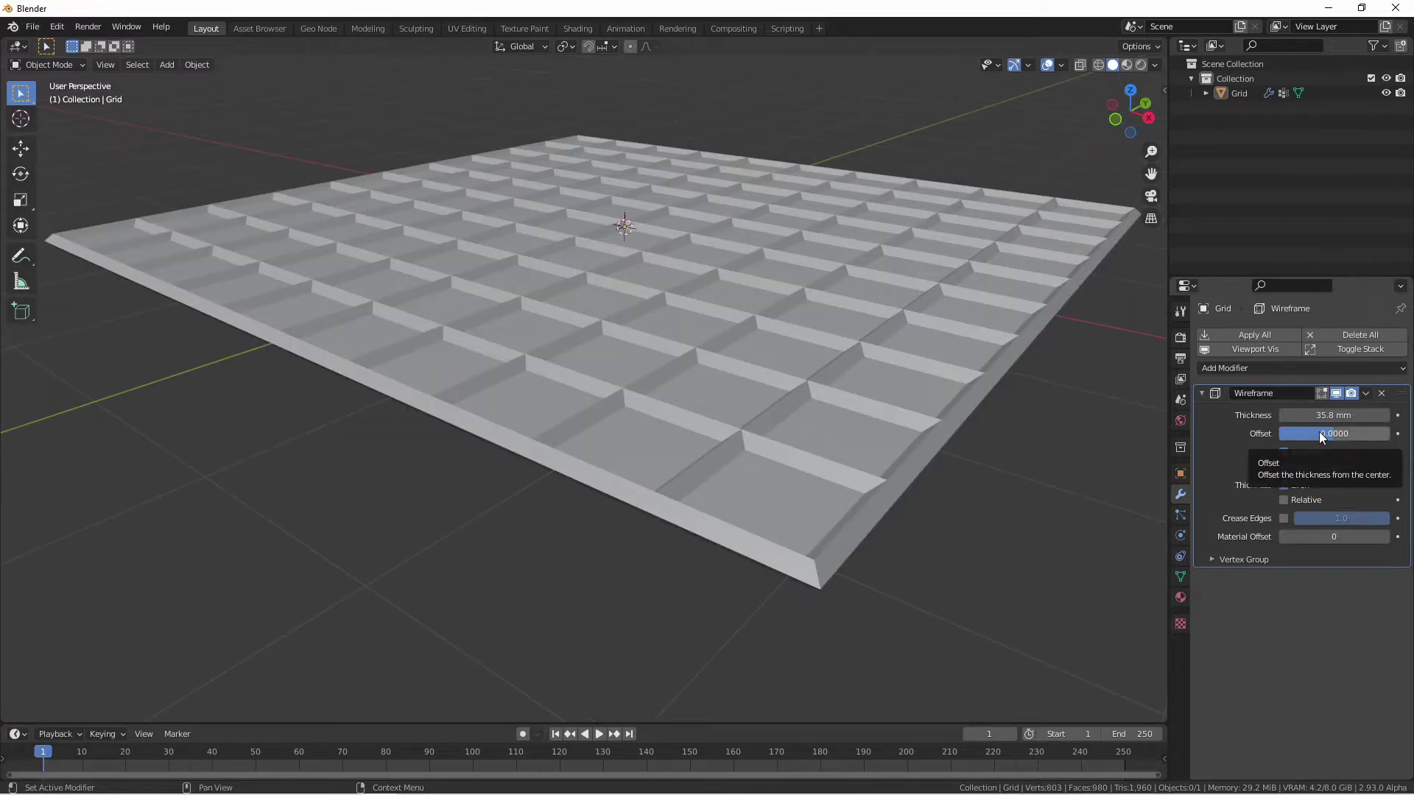
# Try Wireframe offsets of 1.0000 and -1.0000 on the grid with its original faces kept.
pyautogui.moveTo(1327, 431); pyautogui.dragTo(1384, 432)
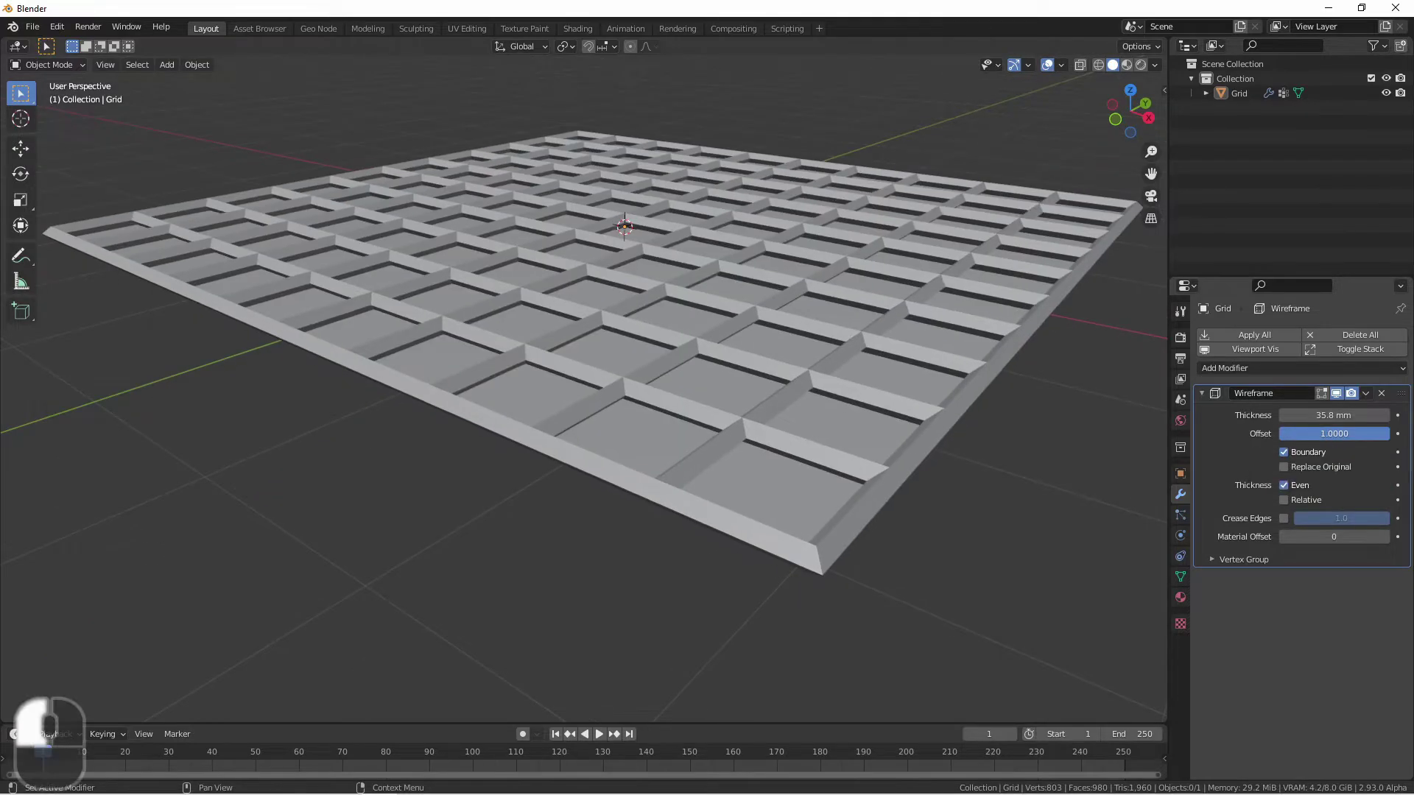
pyautogui.moveTo(633, 451); pyautogui.dragTo(672, 452, button='middle')
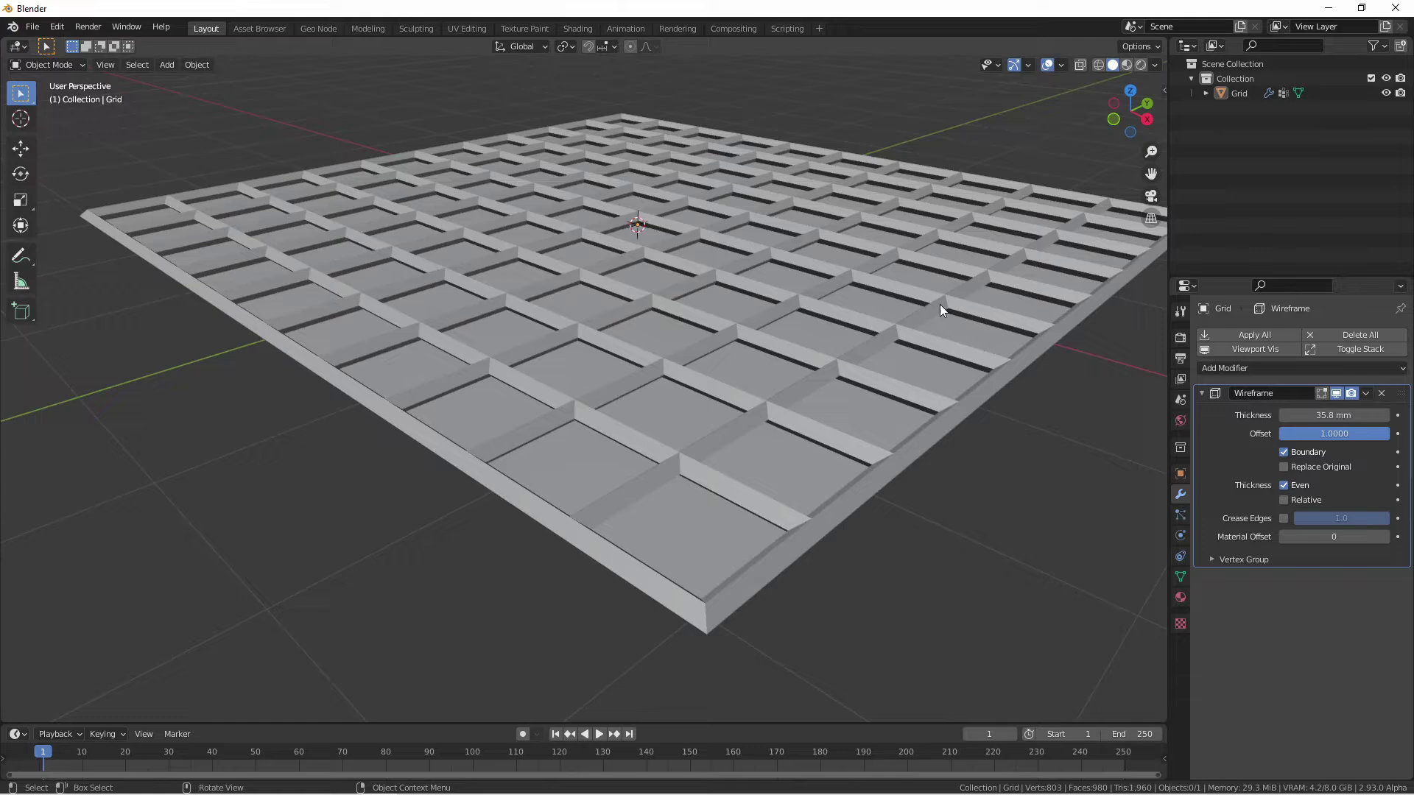
pyautogui.press('-')
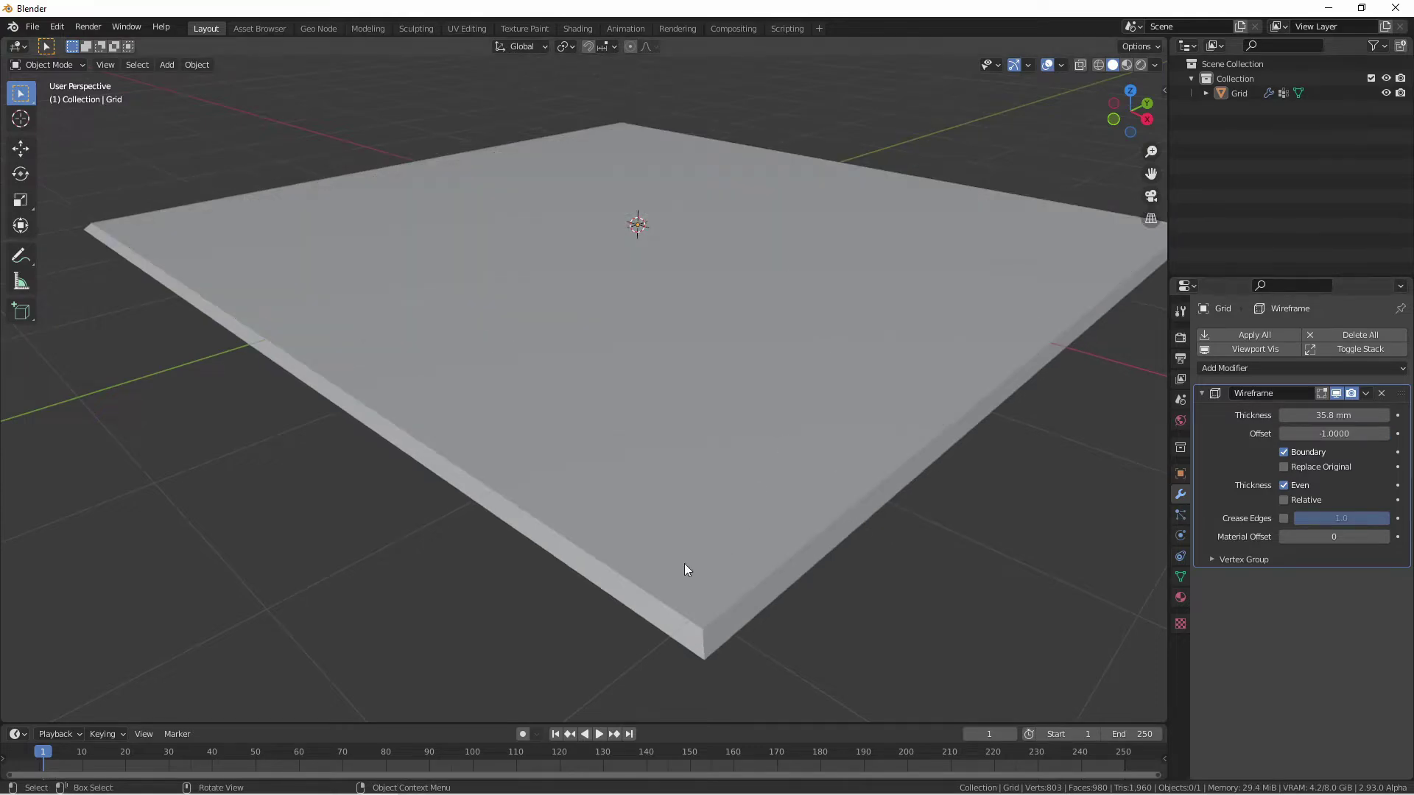
pyautogui.moveTo(661, 577)
pyautogui.mouseDown(button='middle')
pyautogui.moveTo(653, 517)
pyautogui.moveTo(679, 562)
pyautogui.mouseUp(button='middle')
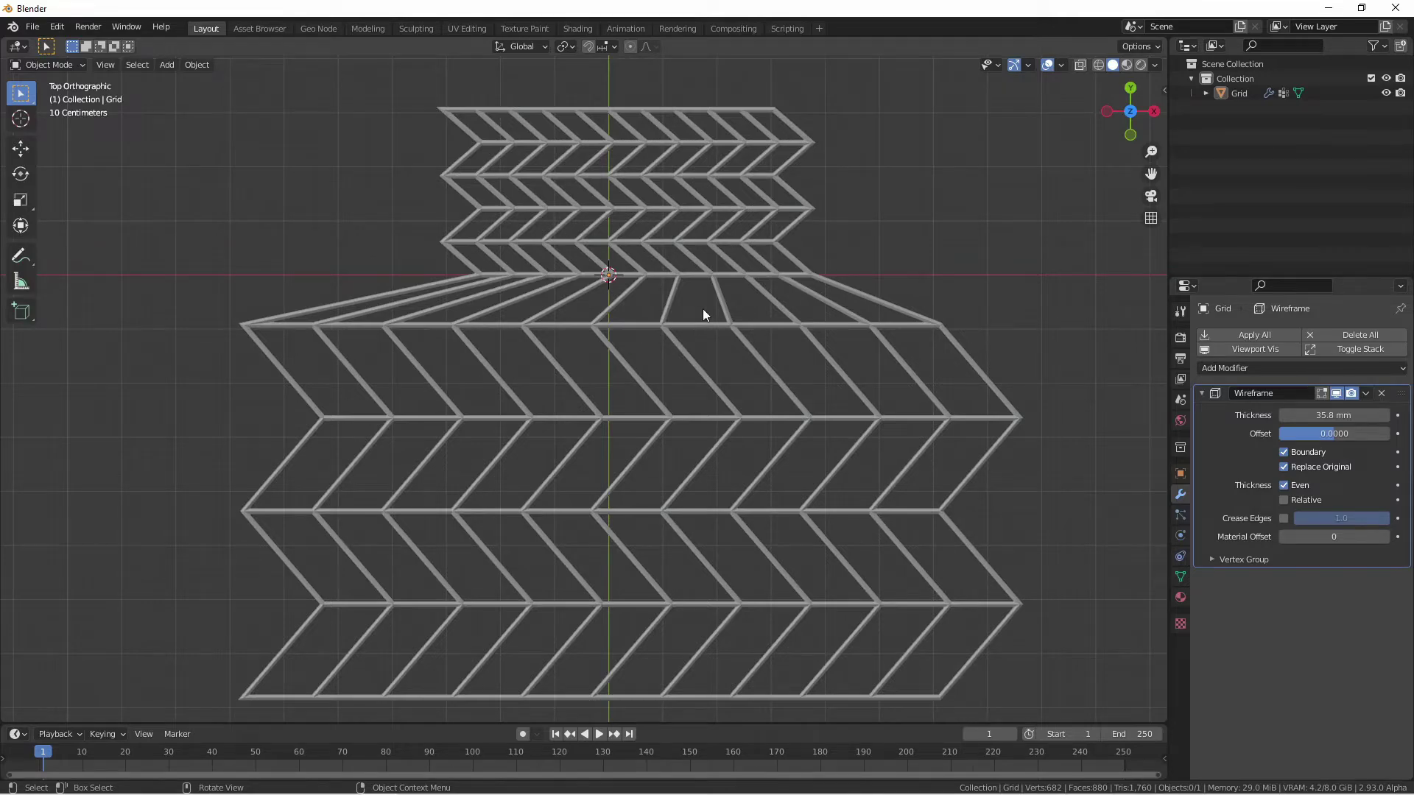
# Try Relative thickness on the herringbone-shaped grid and turn it off again.
pyautogui.click(1297, 500)
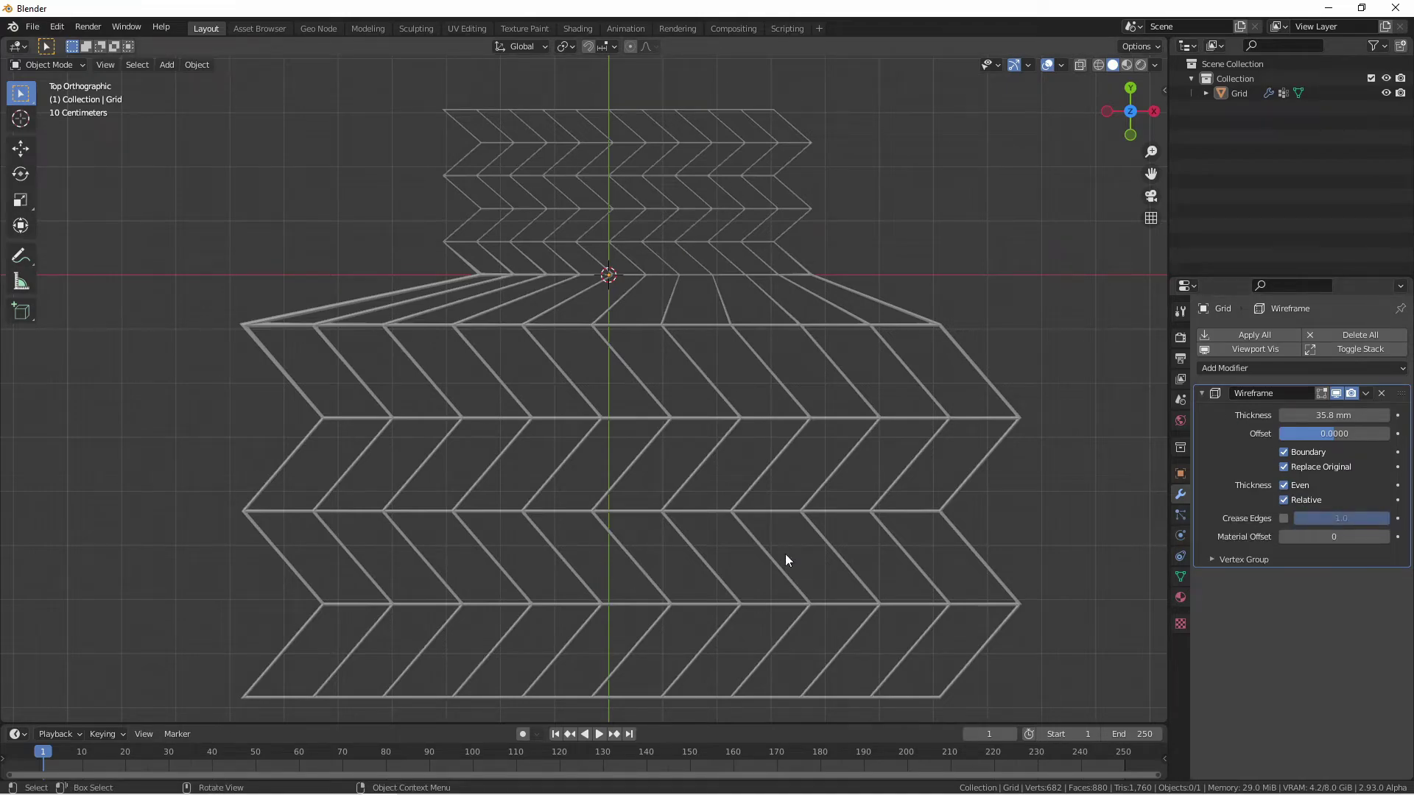
pyautogui.click(1309, 501)
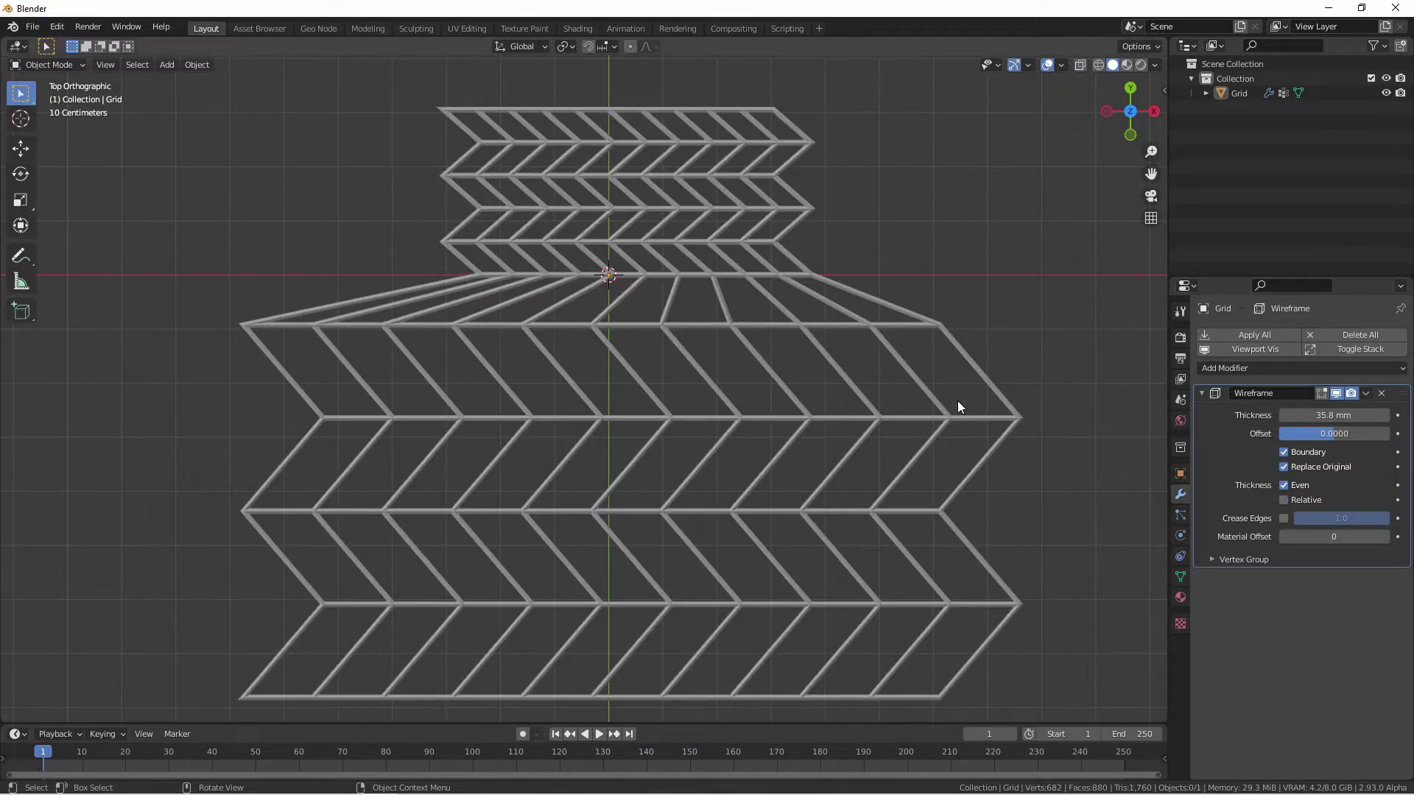
# Add a level 2 Subdivision modifier to the grid and try Crease Edges in the Wireframe modifier.
pyautogui.hotkey('ctrl', '2')
pyautogui.click(810, 445)
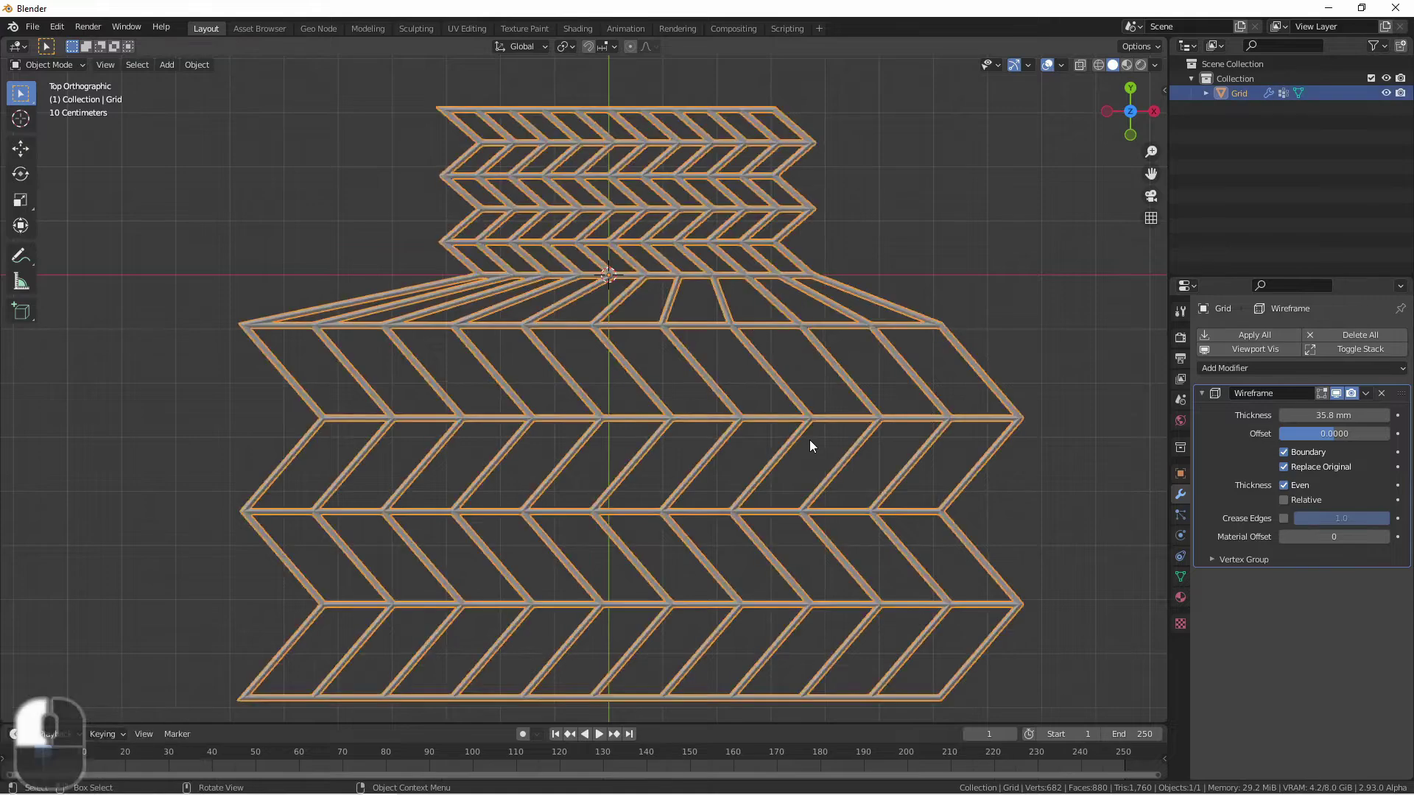
pyautogui.hotkey('ctrl', '2')
pyautogui.click(896, 367)
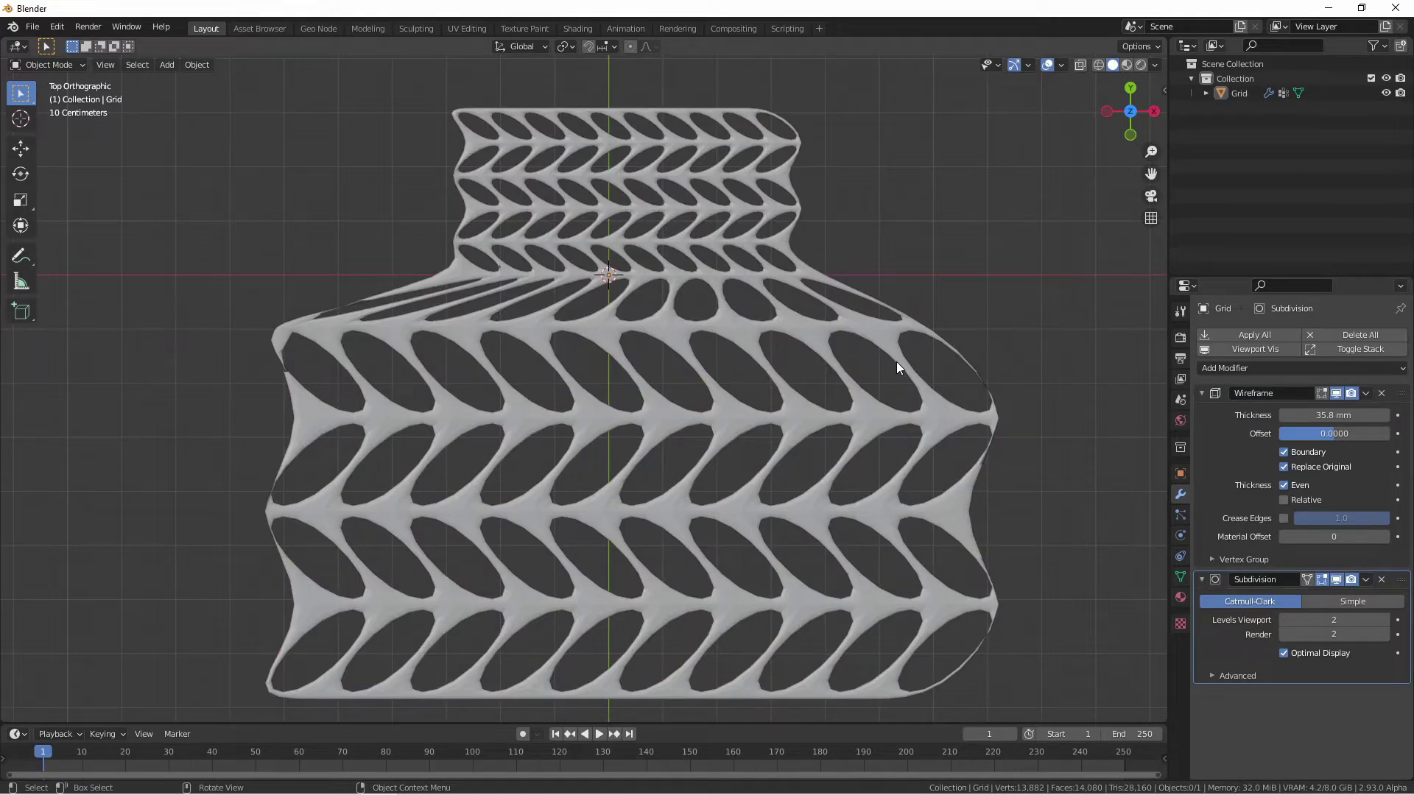
pyautogui.click(1283, 519)
pyautogui.moveTo(1340, 518)
pyautogui.mouseDown()
pyautogui.moveTo(1301, 518)
pyautogui.moveTo(1368, 518)
pyautogui.mouseUp()
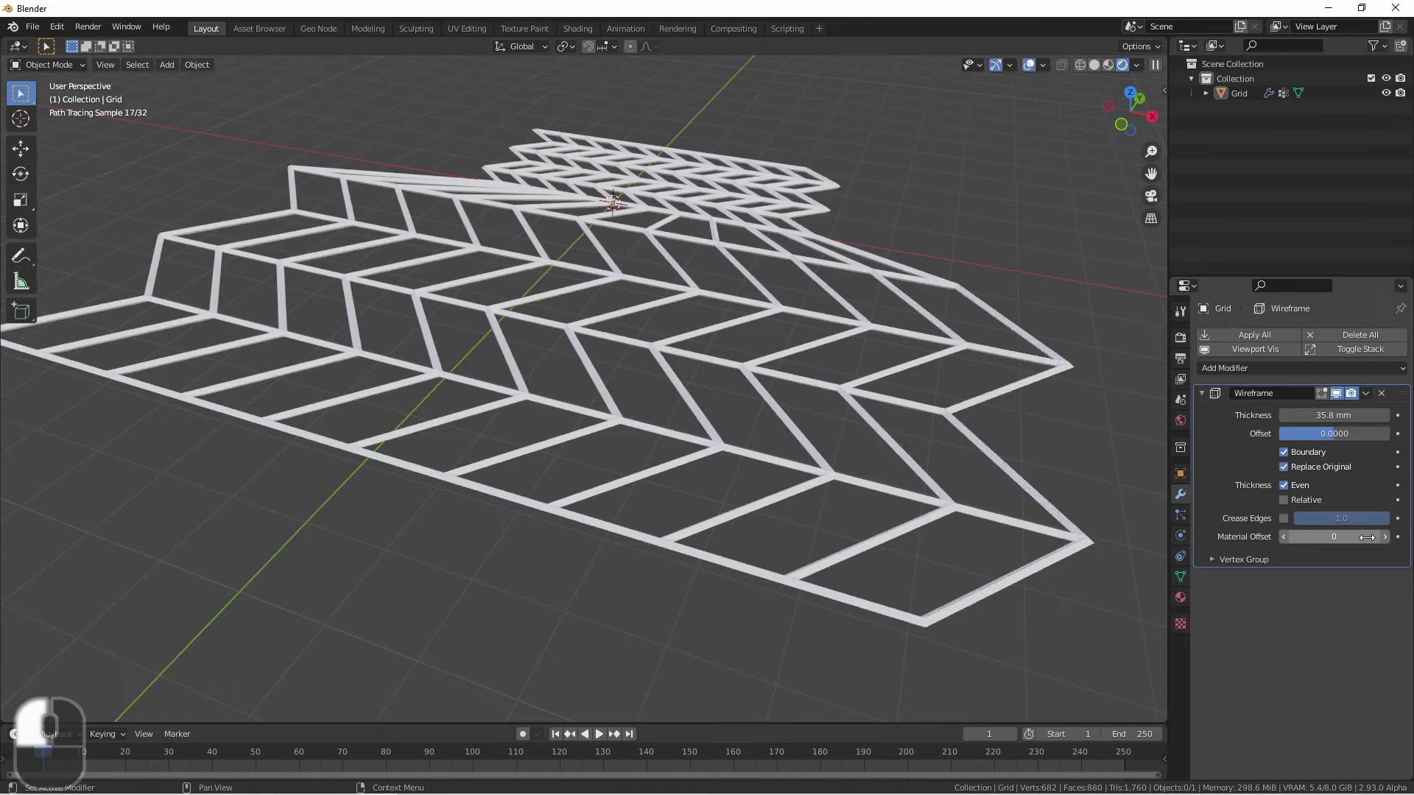
# Check the grid's material slots, set the Wireframe Material Offset to 1 and disable Replace Original.
pyautogui.click(1180, 597)
pyautogui.click(1245, 339)
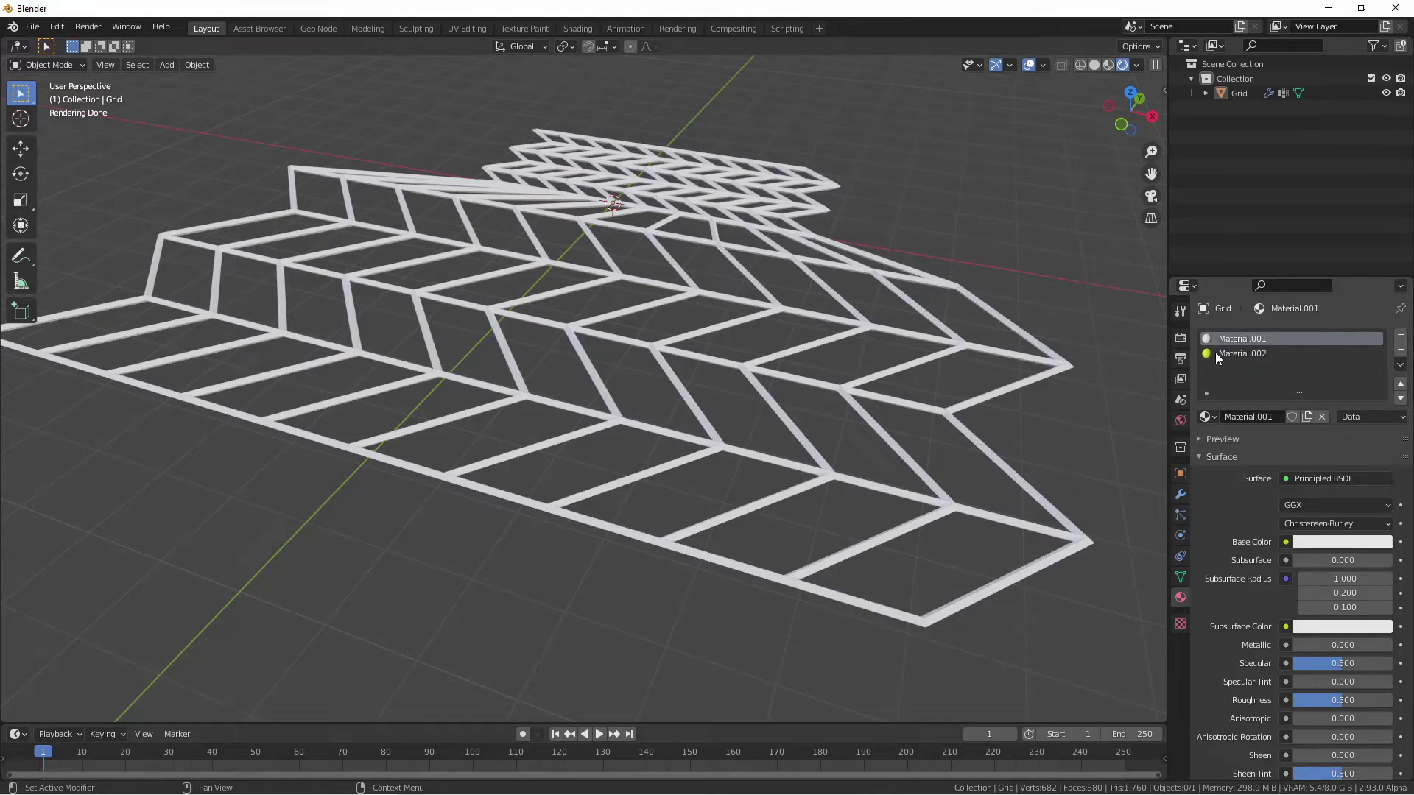
pyautogui.click(1180, 494)
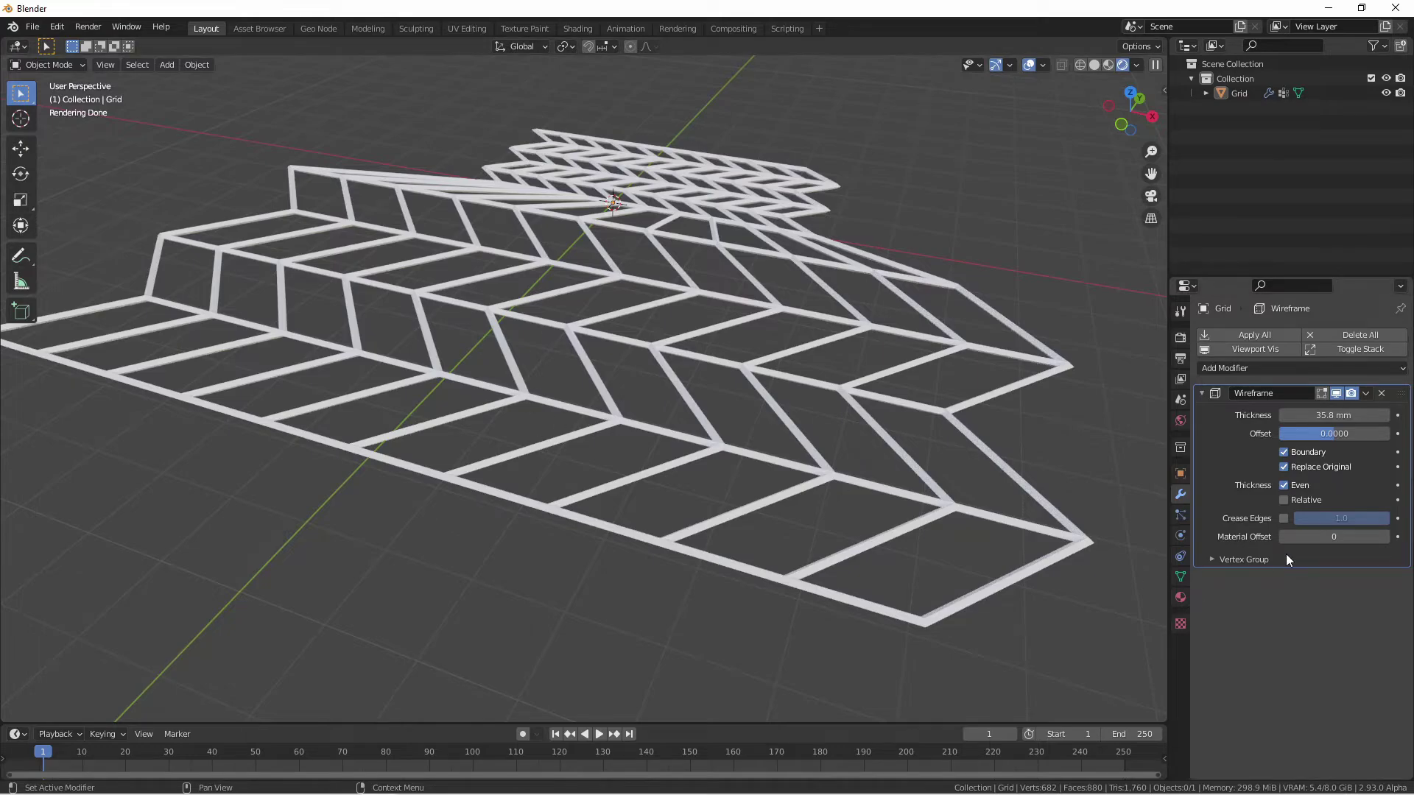
pyautogui.click(1385, 536)
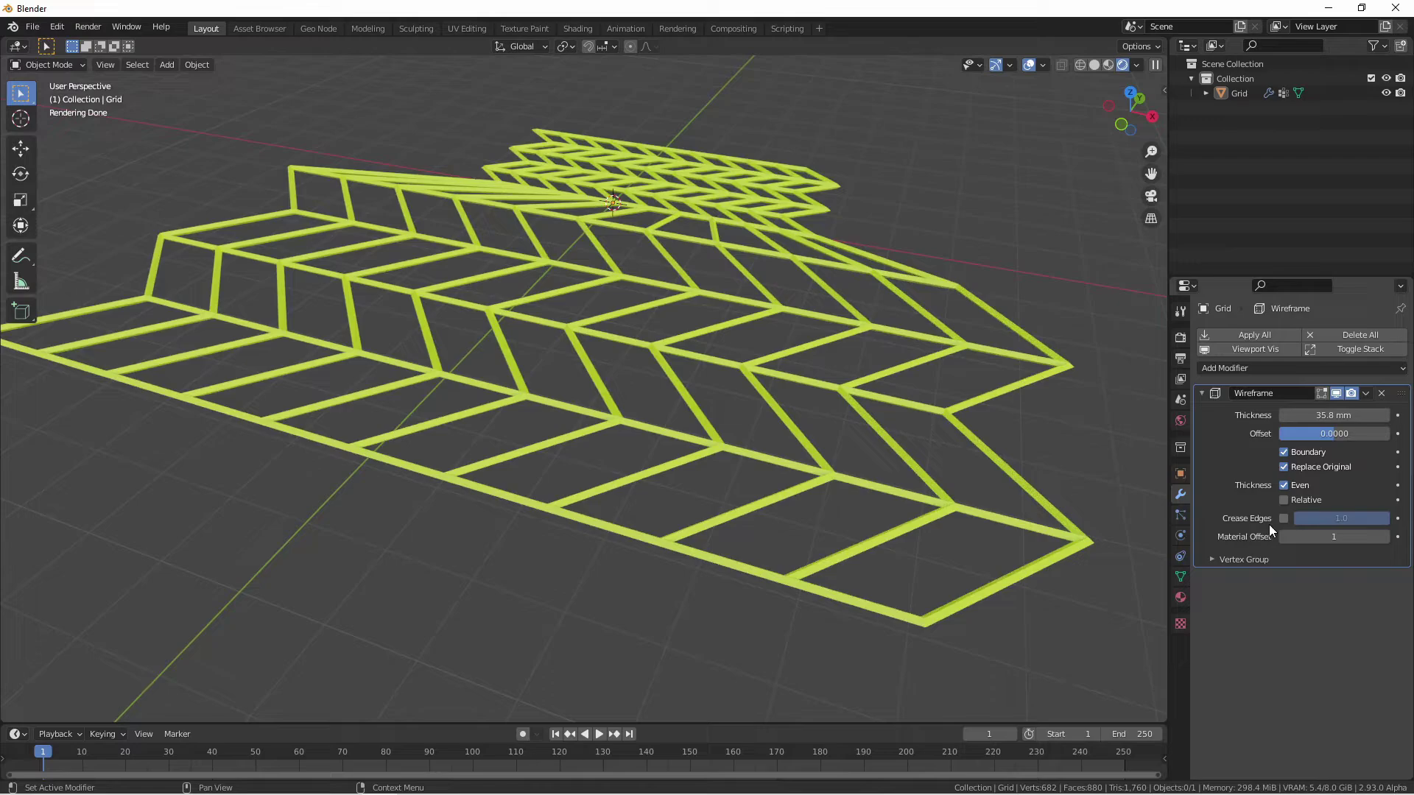
pyautogui.click(1281, 466)
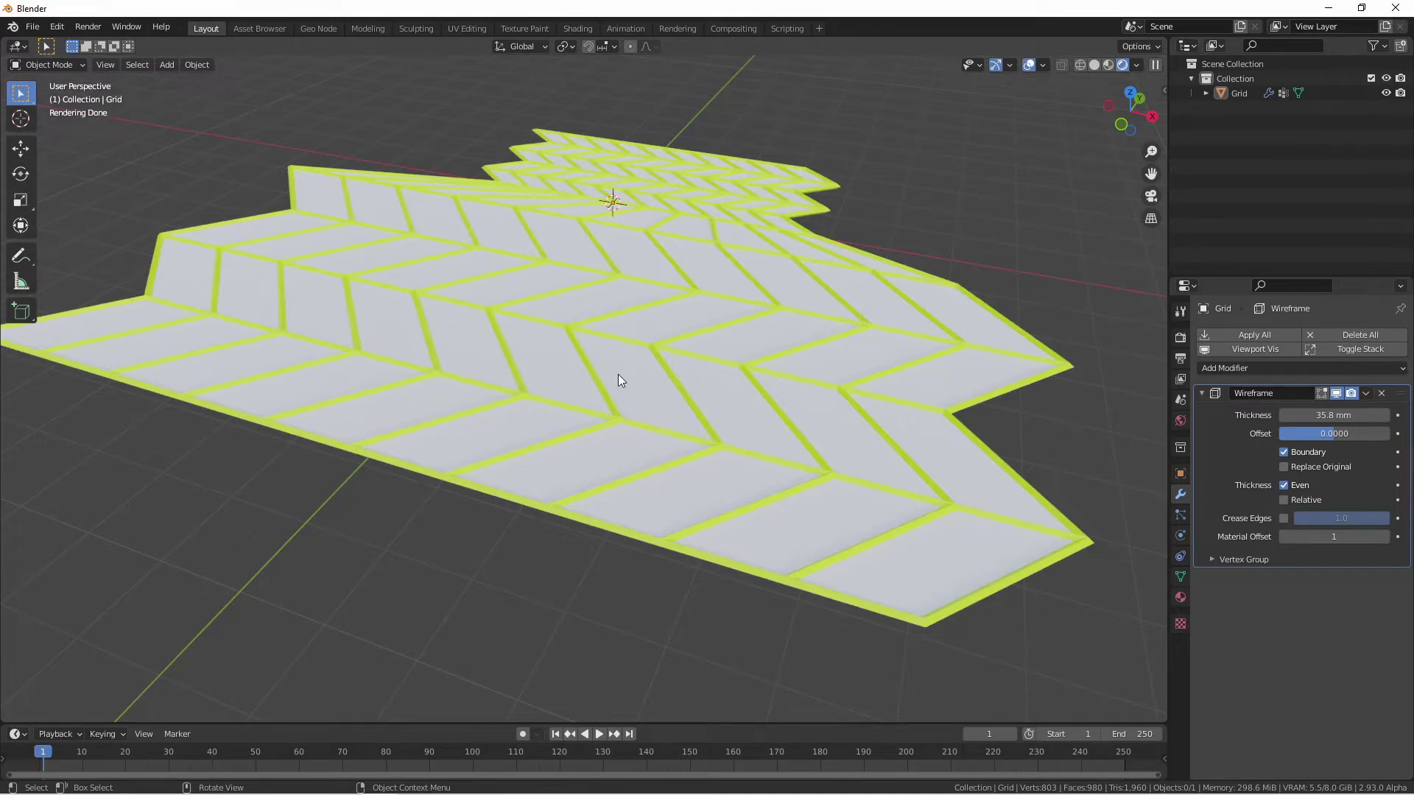
# Check the grid's painted weights and assign the vertex group "Group" to the Wireframe modifier.
pyautogui.click(1213, 559)
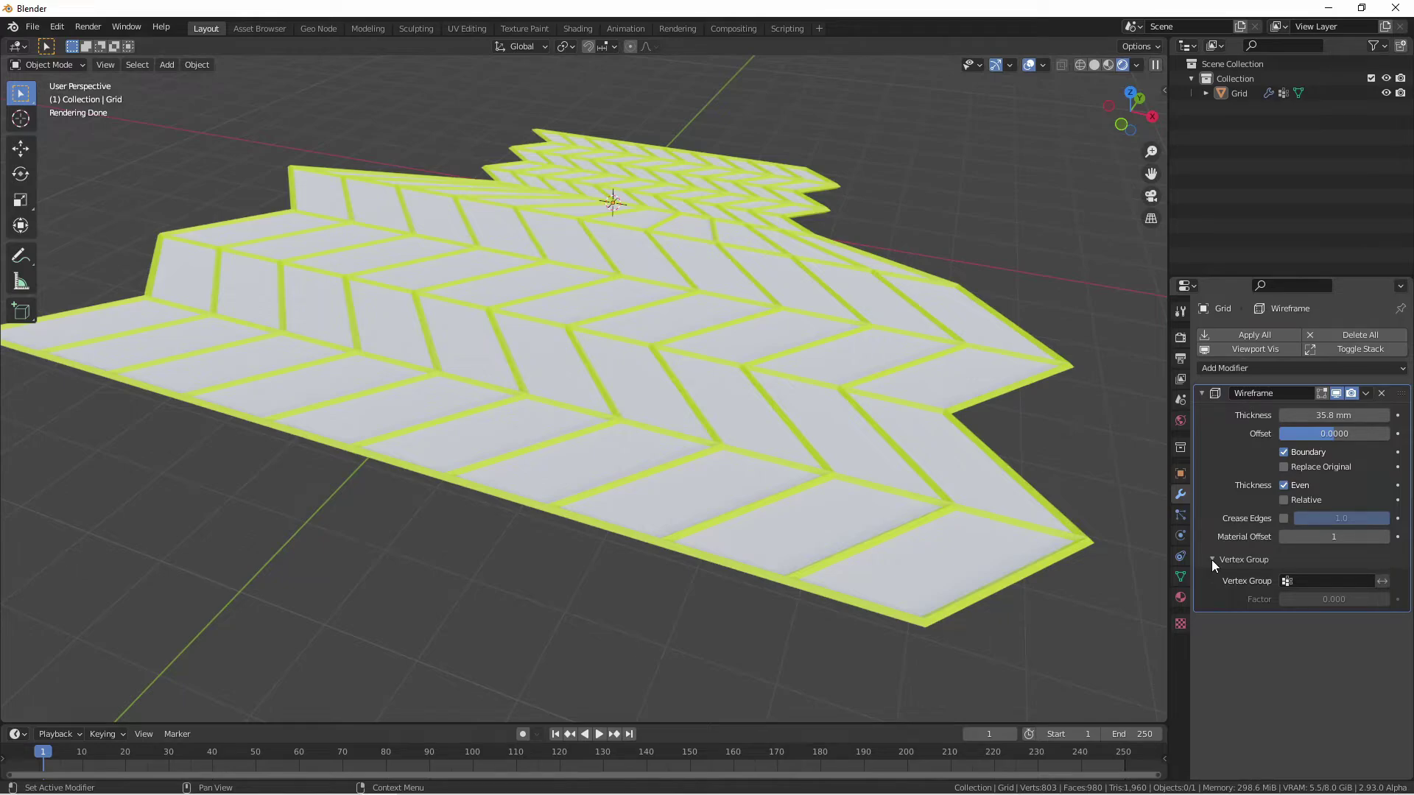
pyautogui.hotkey('ctrl', 'Tab')
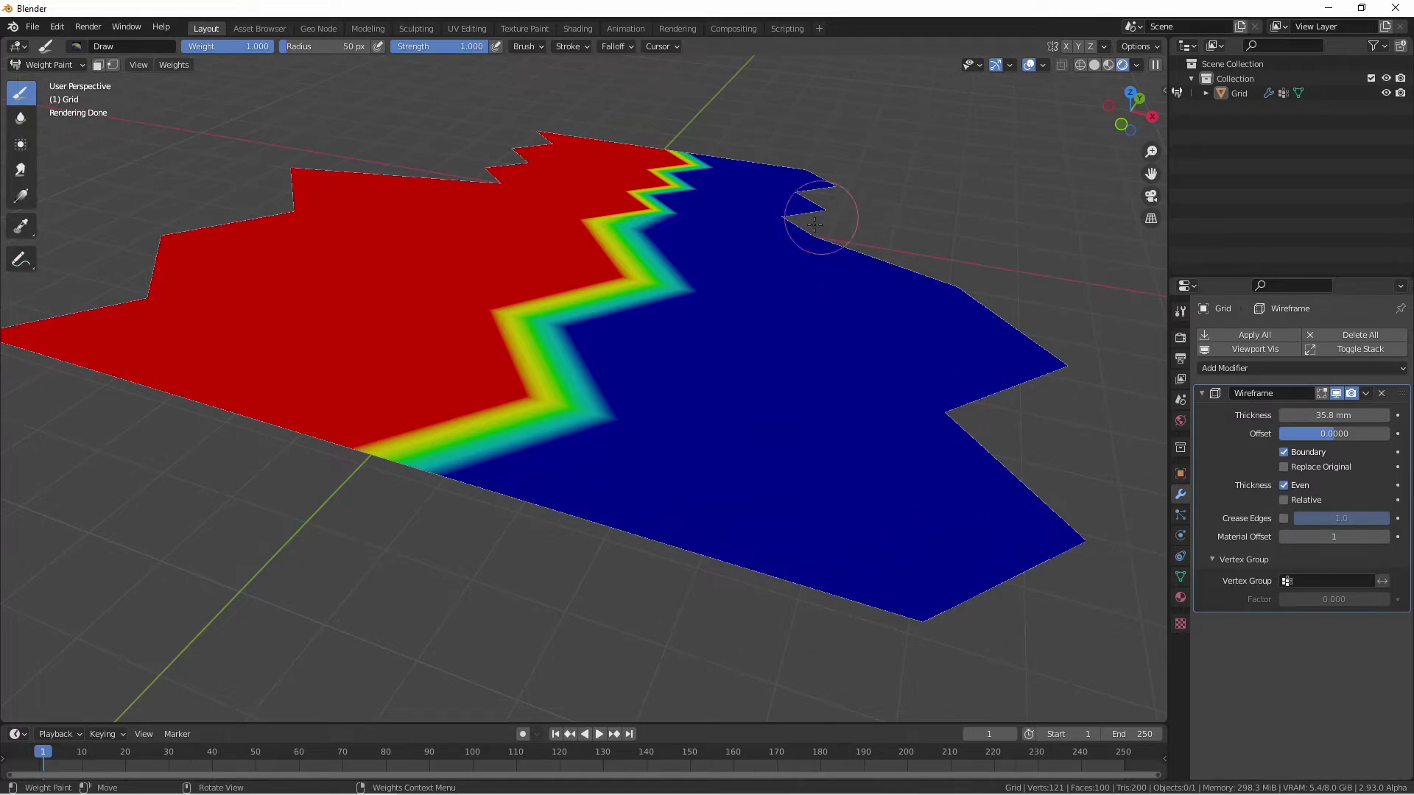
pyautogui.hotkey('ctrl', 'Tab')
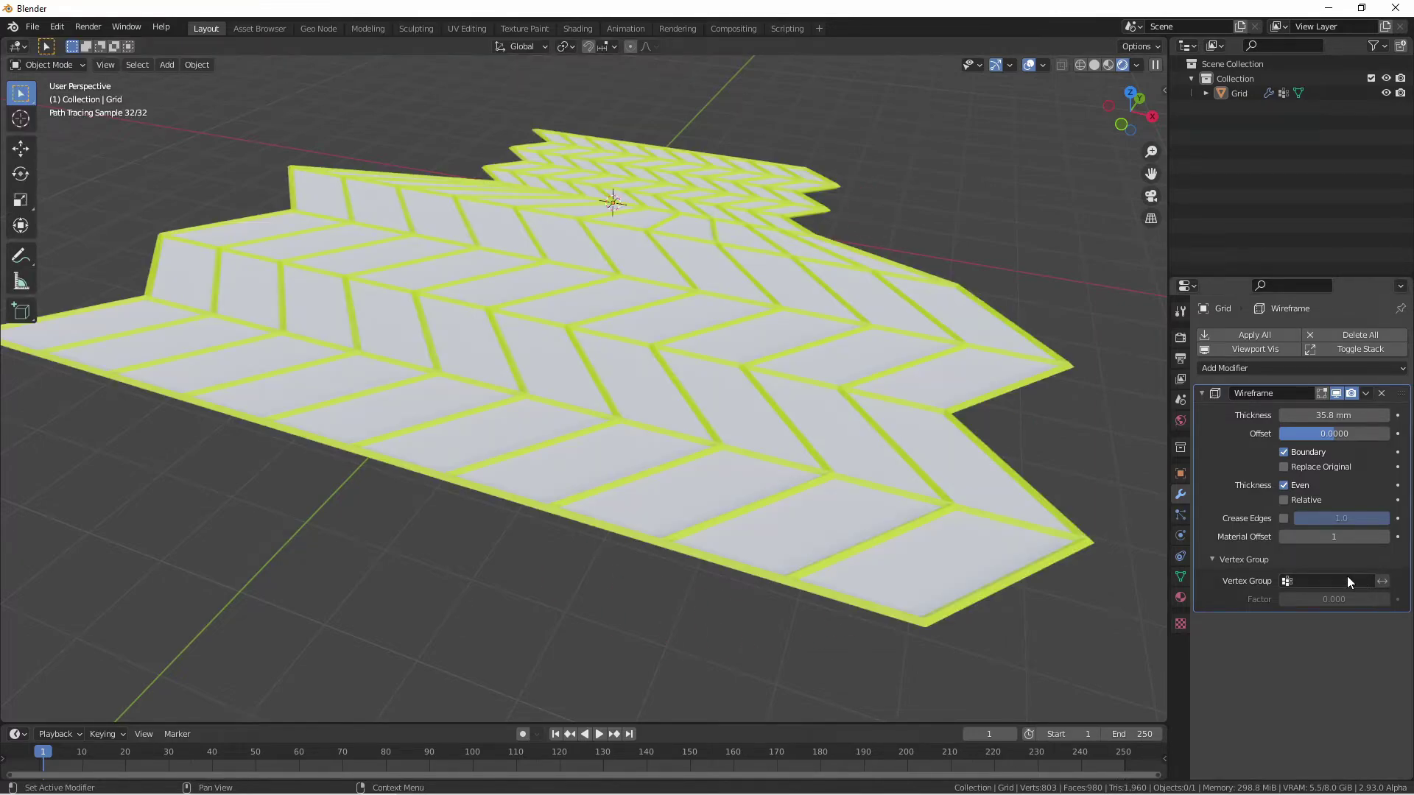
pyautogui.click(1345, 577)
pyautogui.click(1293, 601)
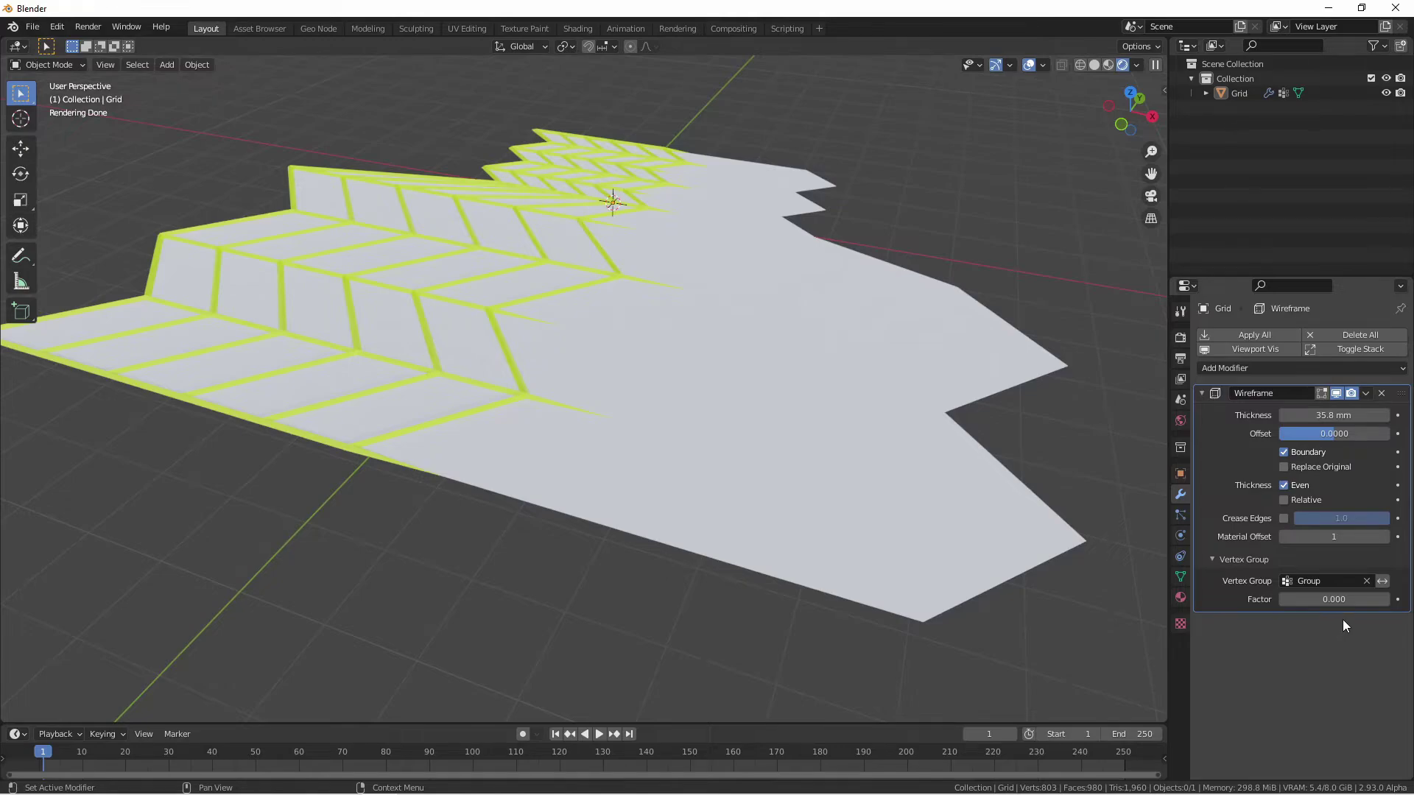
# Raise the vertex group Factor of the Wireframe modifier above zero, trying 0.043.
pyautogui.click(1384, 600)
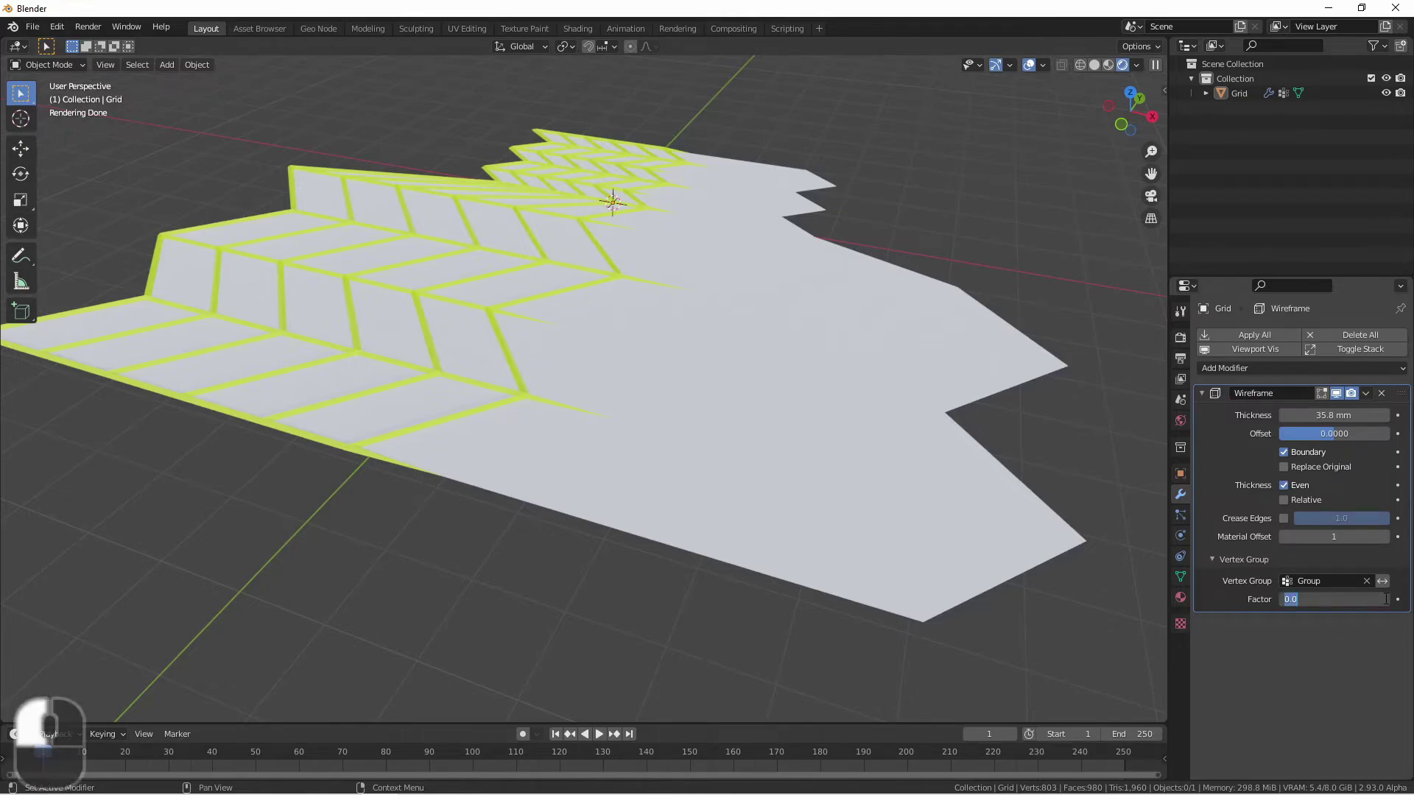
pyautogui.write('.161')
pyautogui.press('Return')
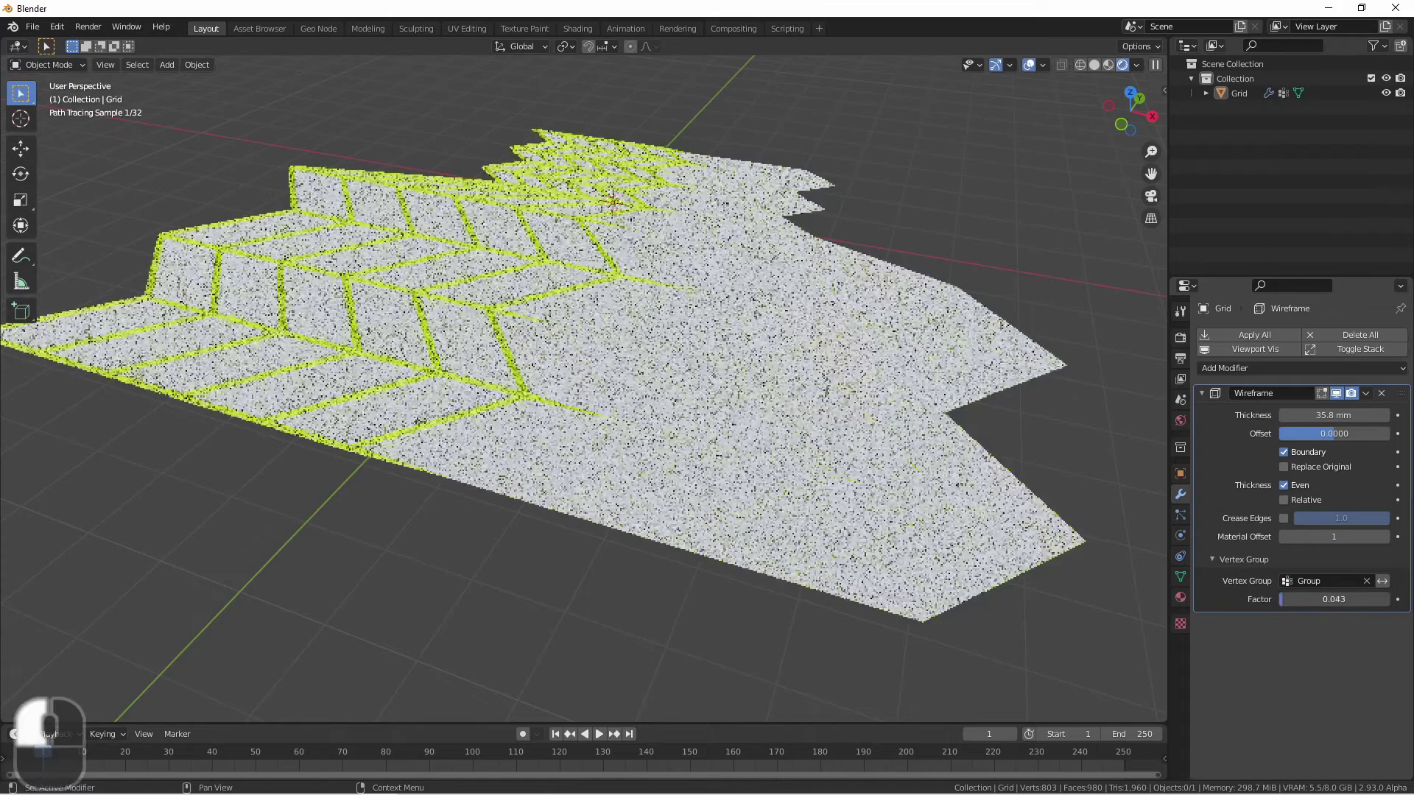
pyautogui.moveTo(1334, 599); pyautogui.dragTo(1337, 598)
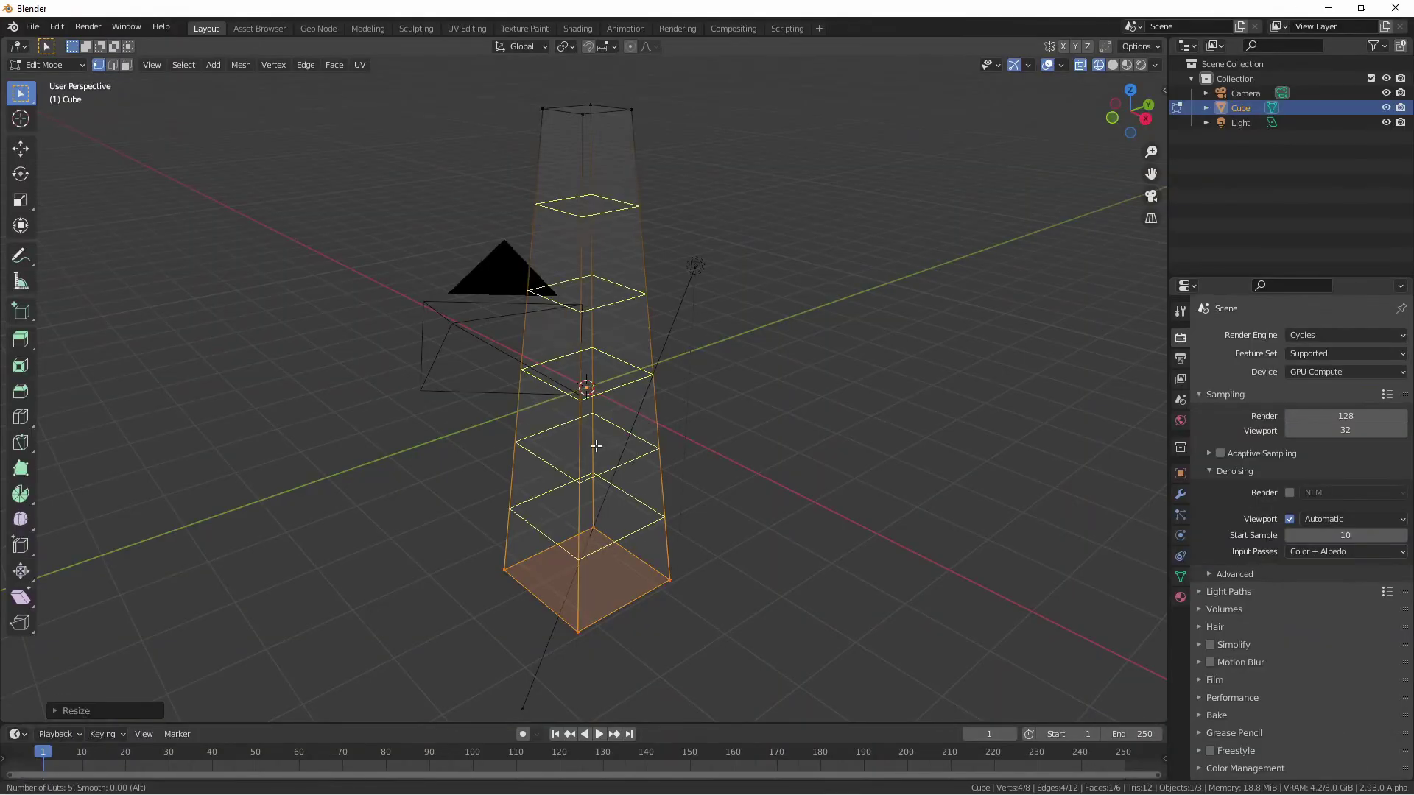
# Cut horizontal loops along the tapered tower and triangulate all its faces.
pyautogui.press('Tab')
pyautogui.press('Tab')
pyautogui.press('a')
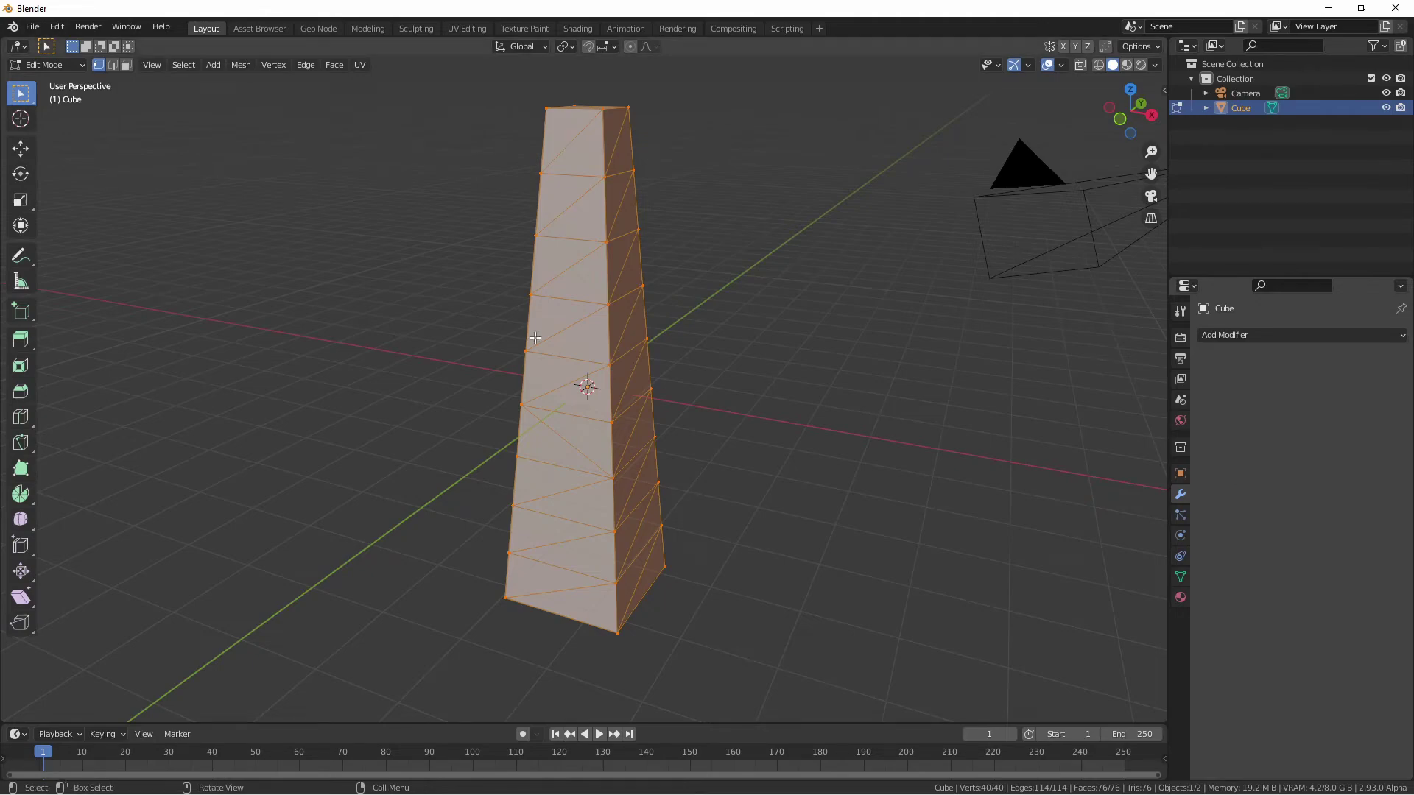
# Add a Wireframe modifier to the triangulated tower and set its thickness to 70 mm.
pyautogui.moveTo(762, 299); pyautogui.dragTo(685, 328, button='middle')
pyautogui.click(1232, 336)
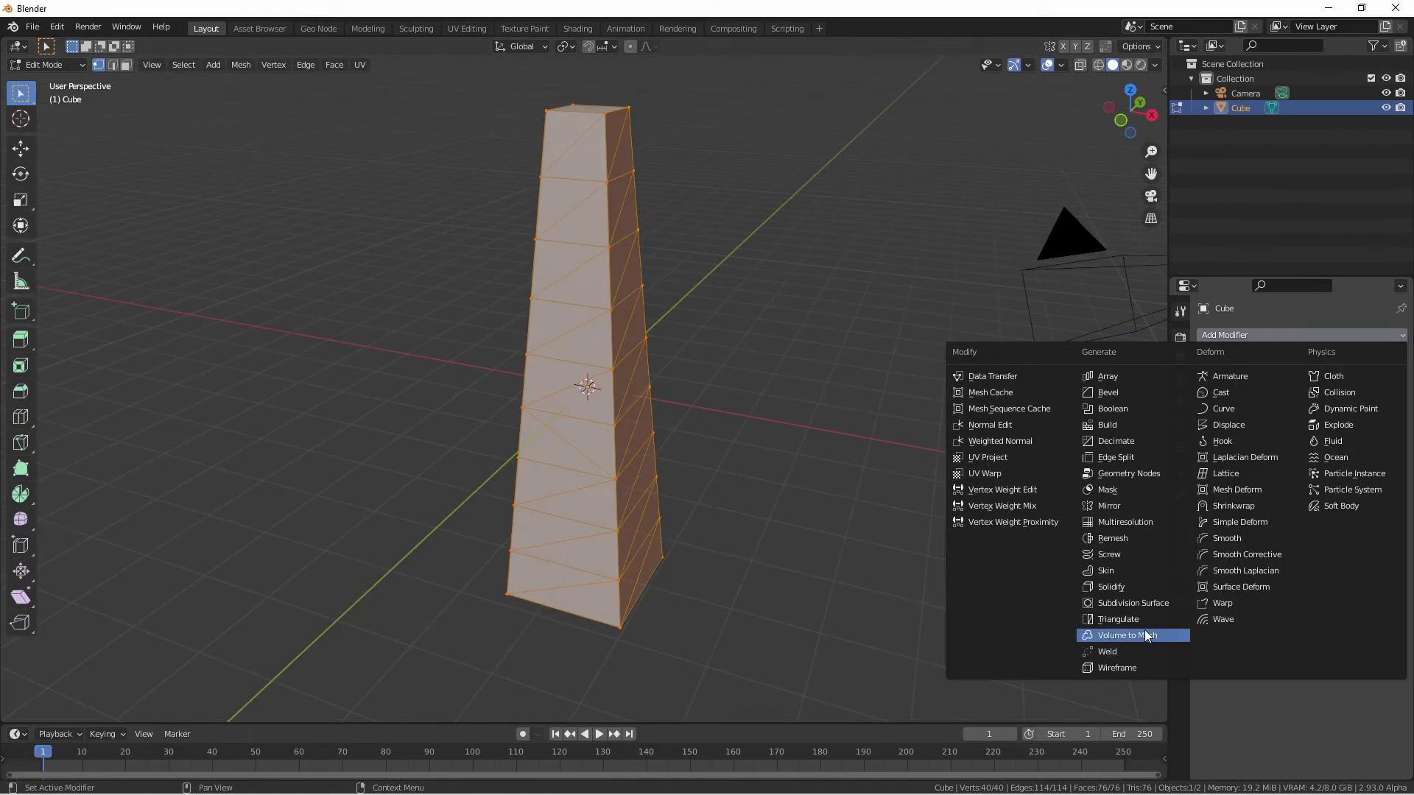
pyautogui.click(1113, 668)
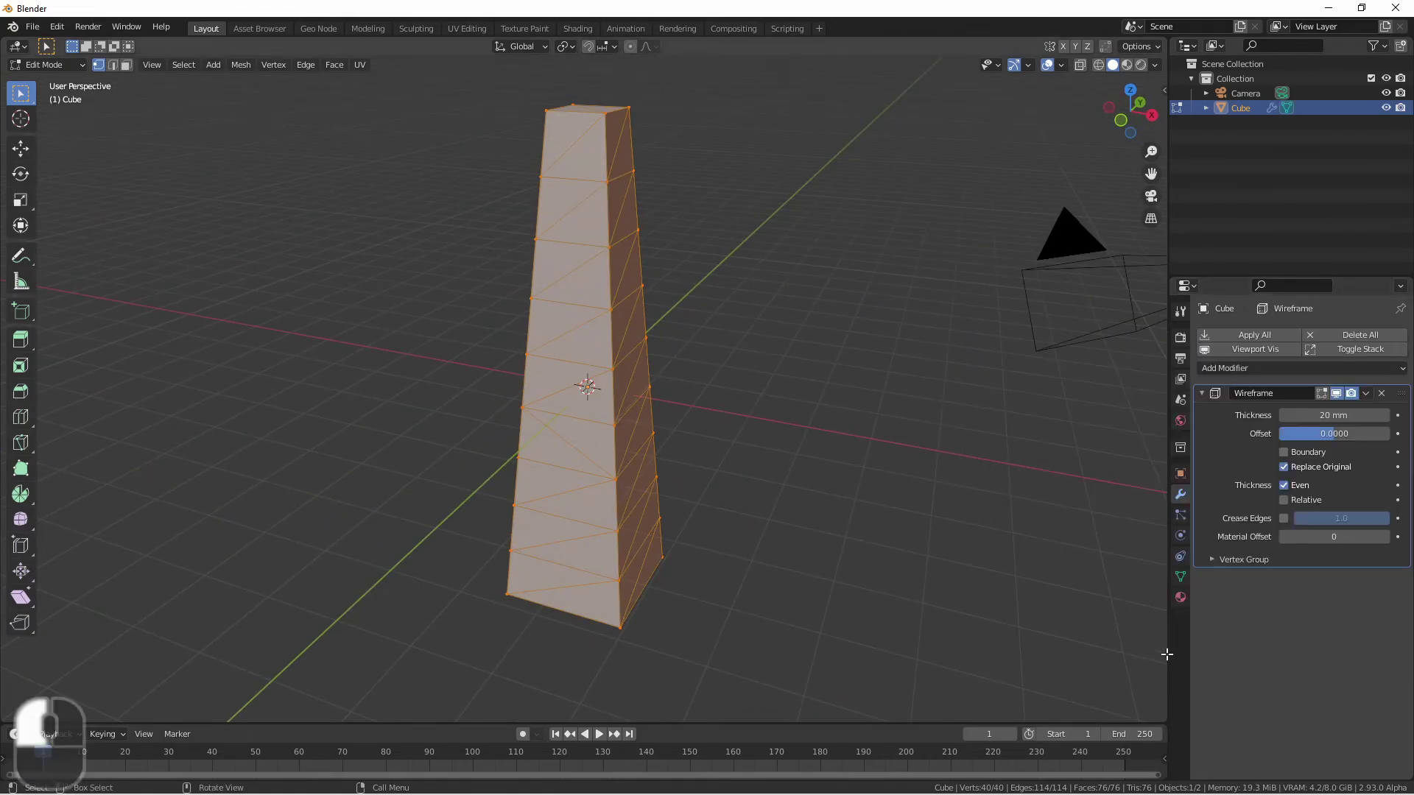
pyautogui.press('Tab')
pyautogui.press('`')
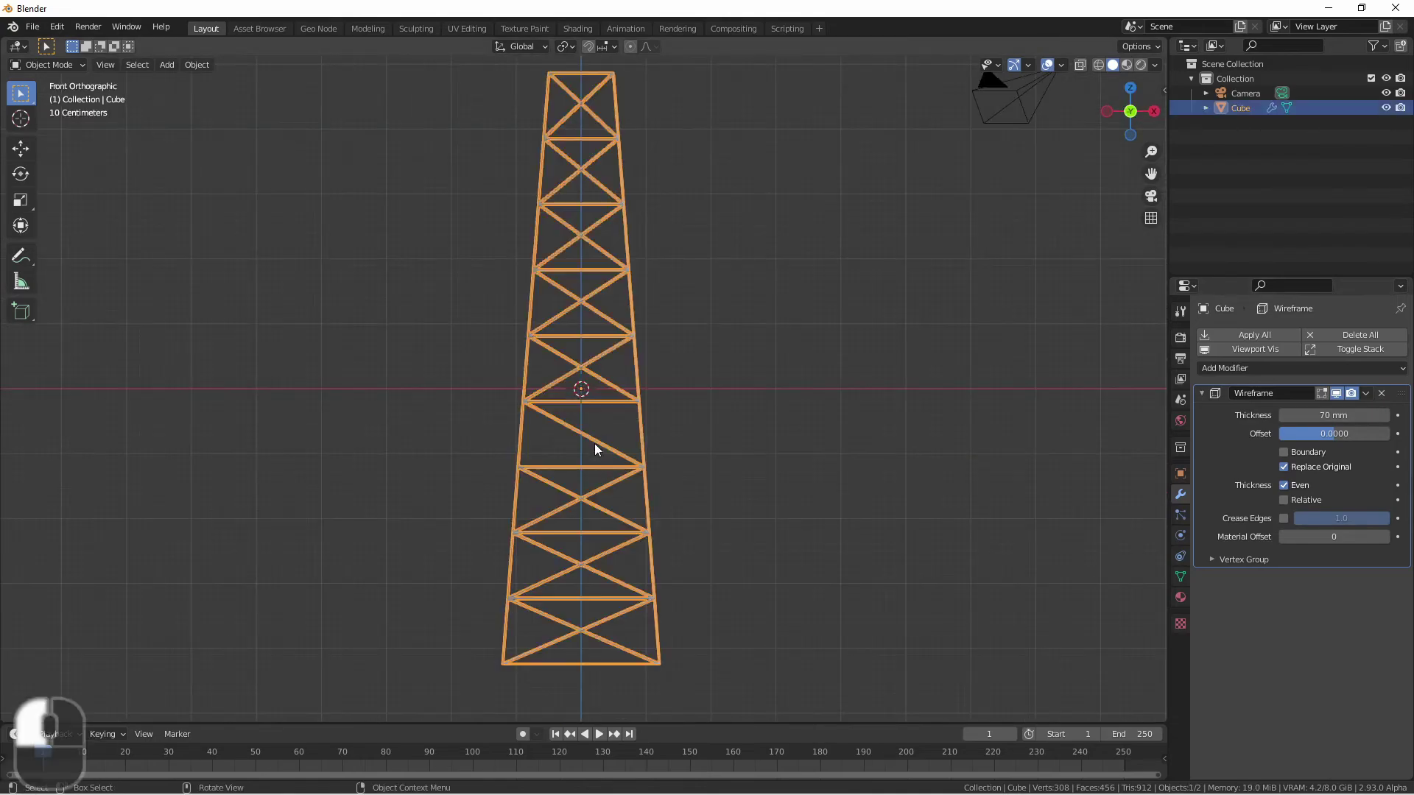
pyautogui.hotkey('shift', 'c')
pyautogui.moveTo(708, 276); pyautogui.dragTo(727, 486, button='middle')
pyautogui.click(727, 486)
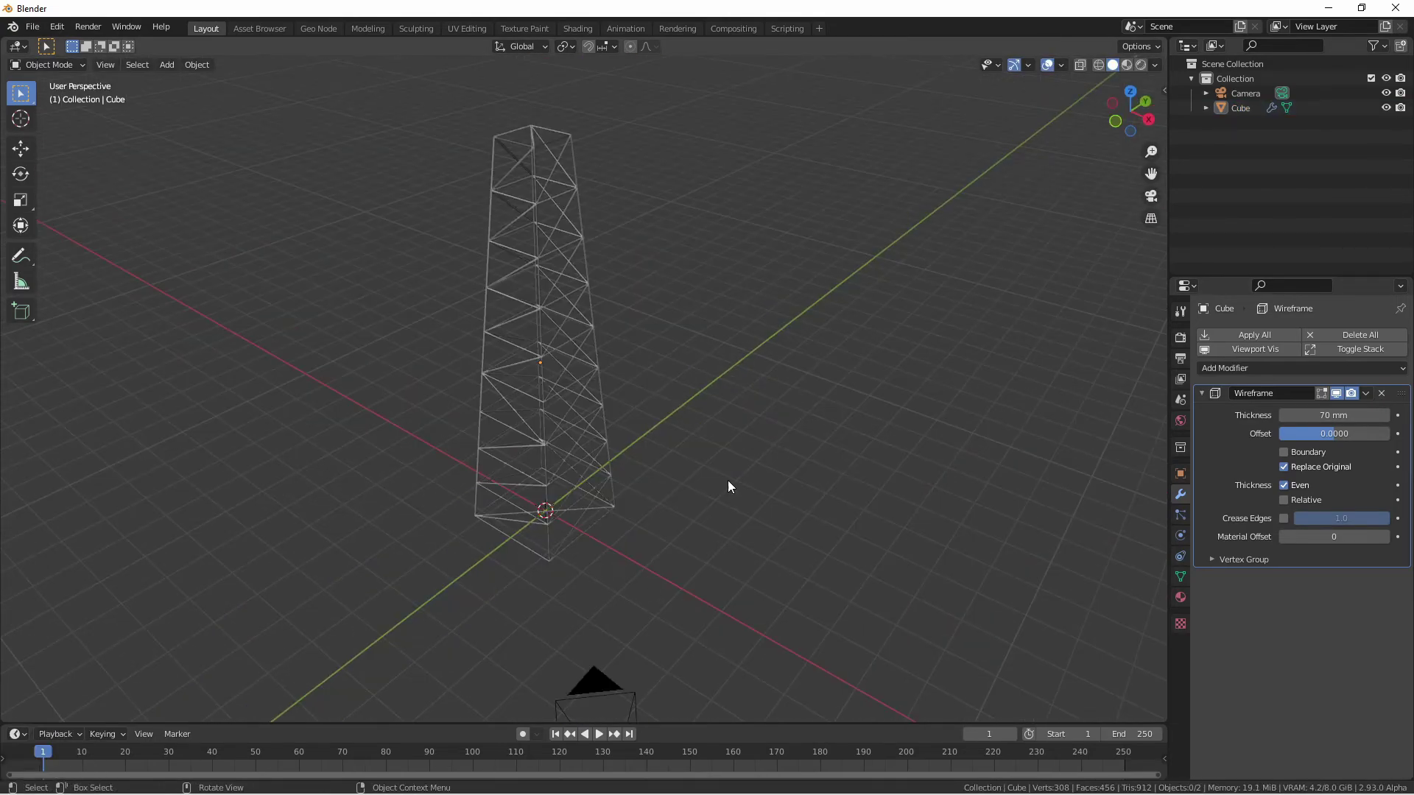
# Connect the two unjoined opposite corners of the tower face's lowest panel to form a crossed brace.
pyautogui.click(549, 282)
pyautogui.press('Tab')
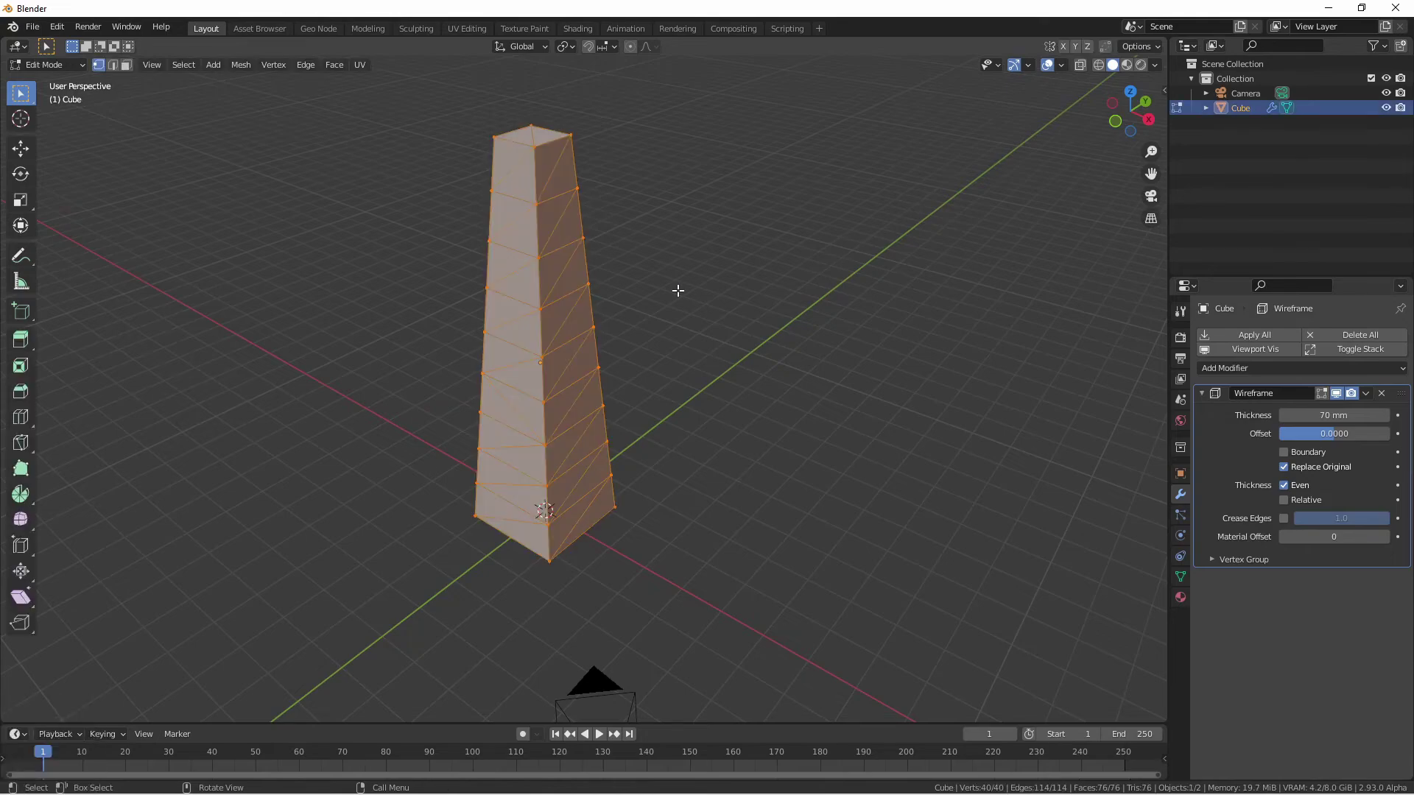
pyautogui.moveTo(677, 292); pyautogui.dragTo(641, 458, button='middle')
pyautogui.scroll(6, 639, 458)
pyautogui.click(471, 442)
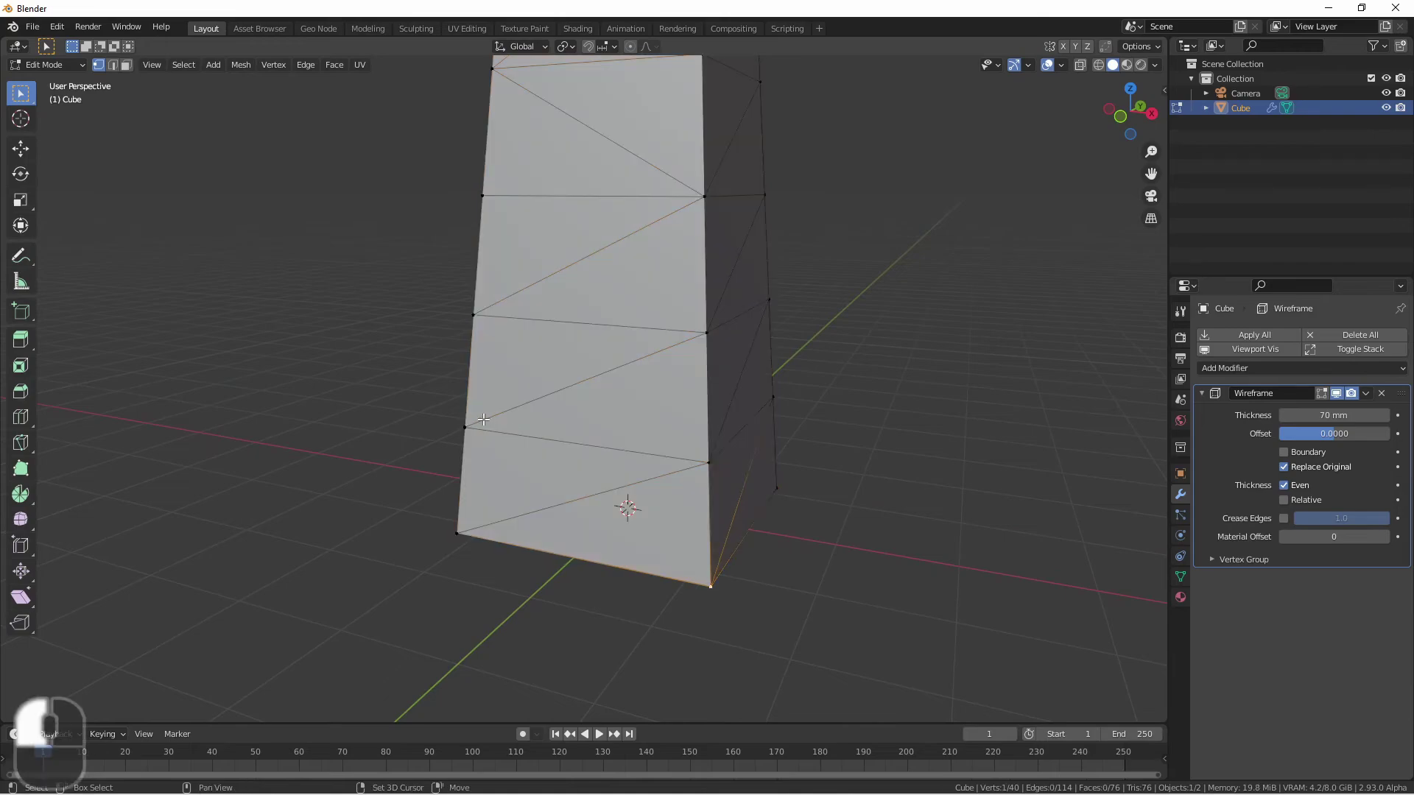
pyautogui.keyDown('shift'); pyautogui.click(465, 429); pyautogui.keyUp('shift')
pyautogui.press('j')
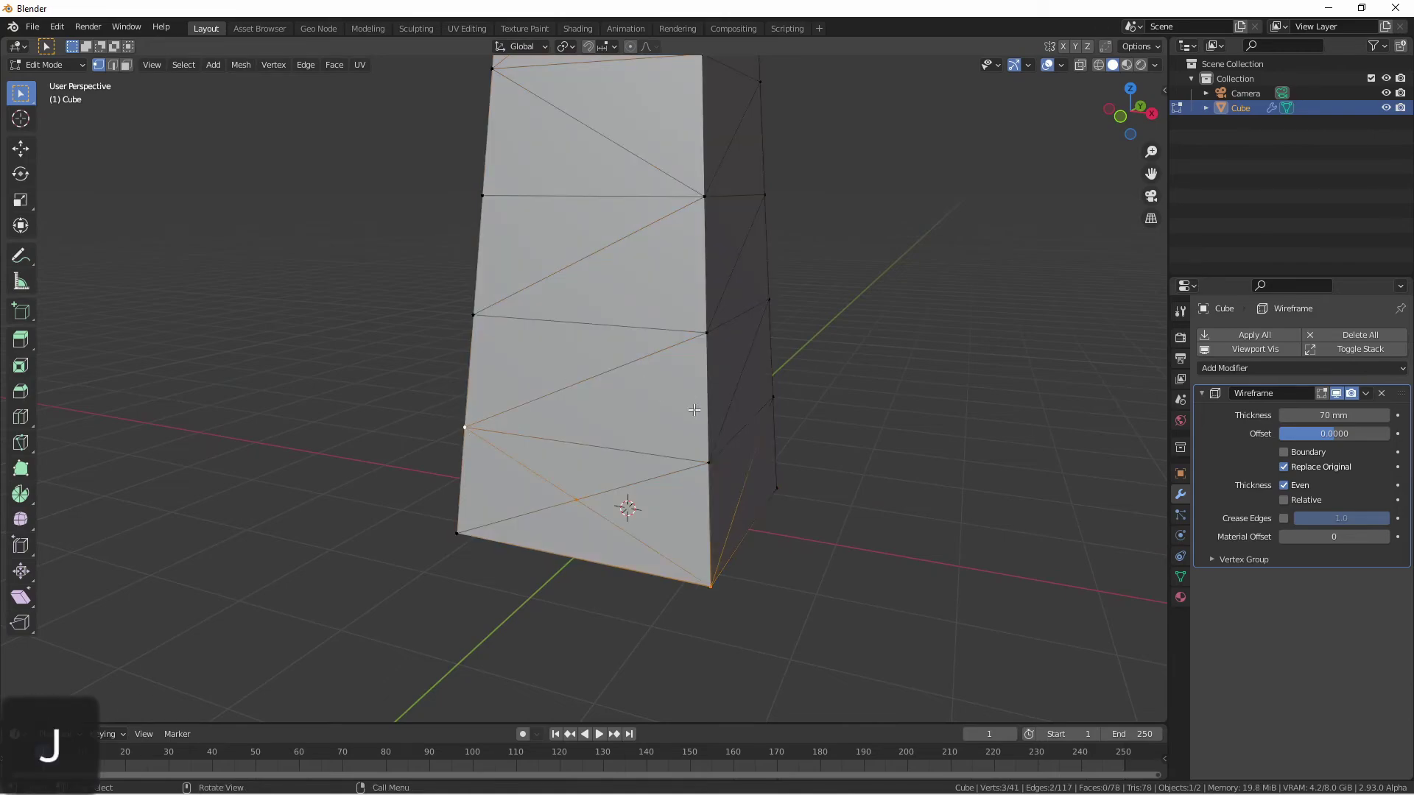
# Cross-brace alternate panels up the tower and remove the single diagonals from the panels between them, returning to Object Mode.
pyautogui.keyDown('shift'); pyautogui.moveTo(470, 437); pyautogui.dragTo(491, 278, button='middle'); pyautogui.keyUp('shift')
pyautogui.scroll(-5, 491, 278)
pyautogui.press('2')
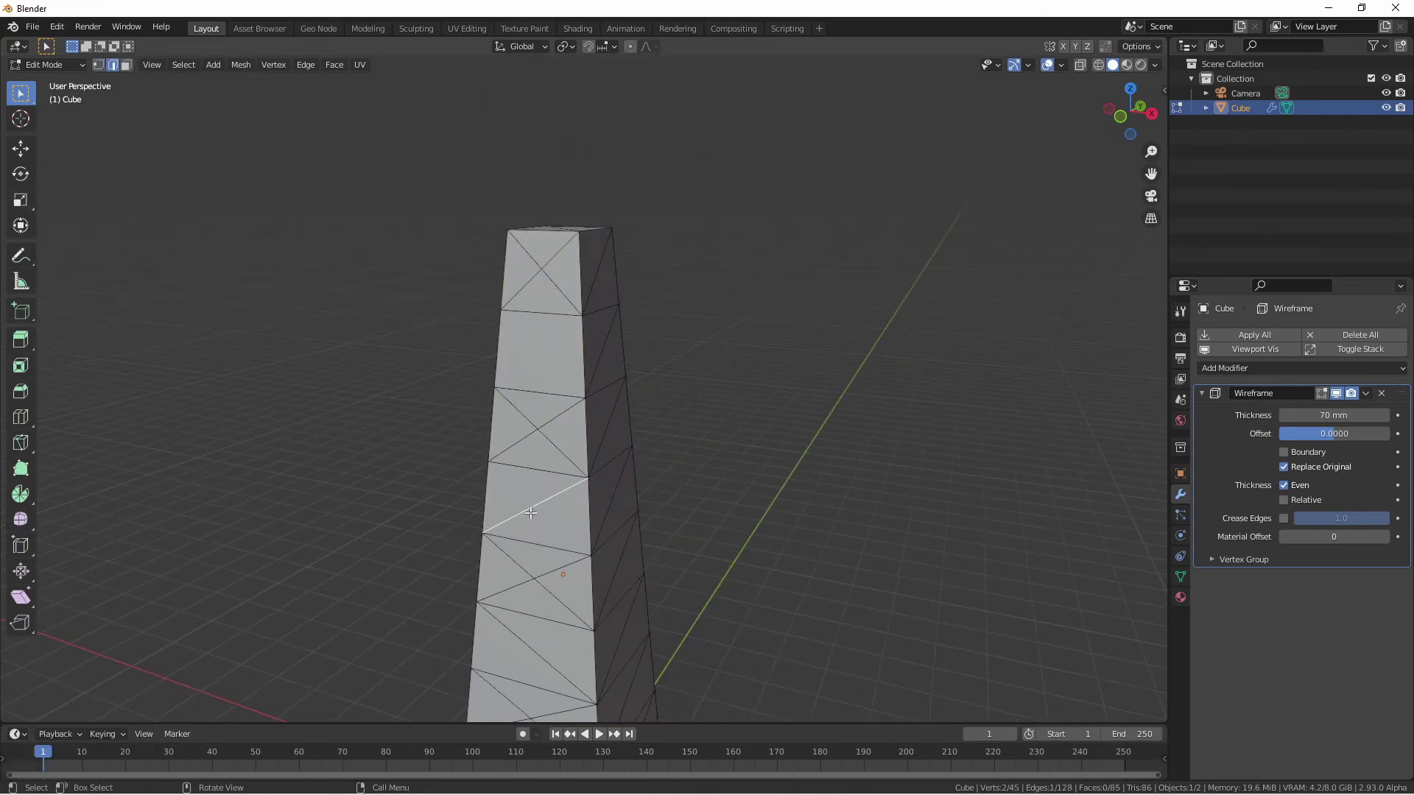
pyautogui.keyDown('ctrl'); pyautogui.click(567, 518); pyautogui.keyUp('ctrl')
pyautogui.keyDown('shift'); pyautogui.moveTo(567, 518); pyautogui.dragTo(566, 353, button='middle'); pyautogui.keyUp('shift')
pyautogui.press('Tab')
pyautogui.moveTo(424, 424); pyautogui.dragTo(606, 246, button='middle')
pyautogui.click(606, 246)
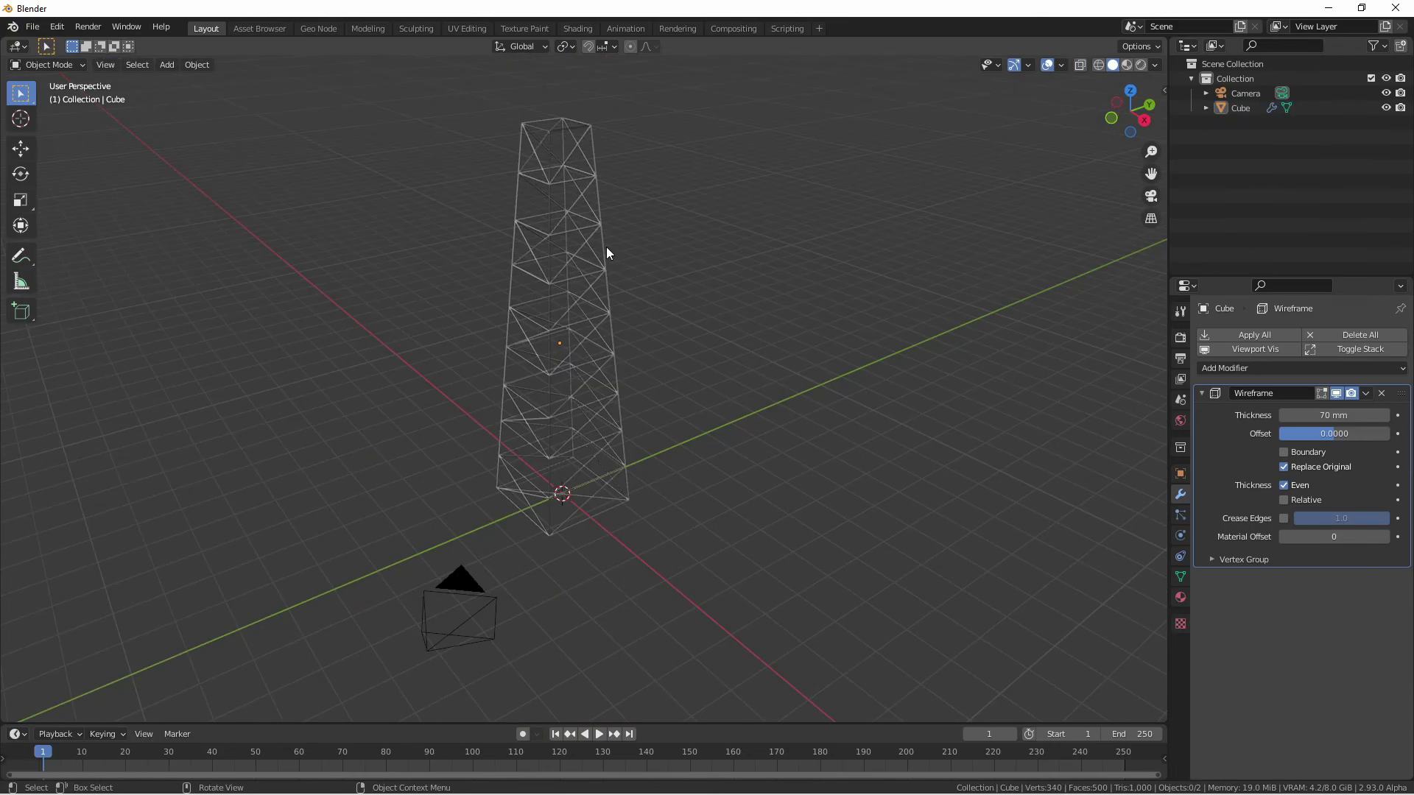